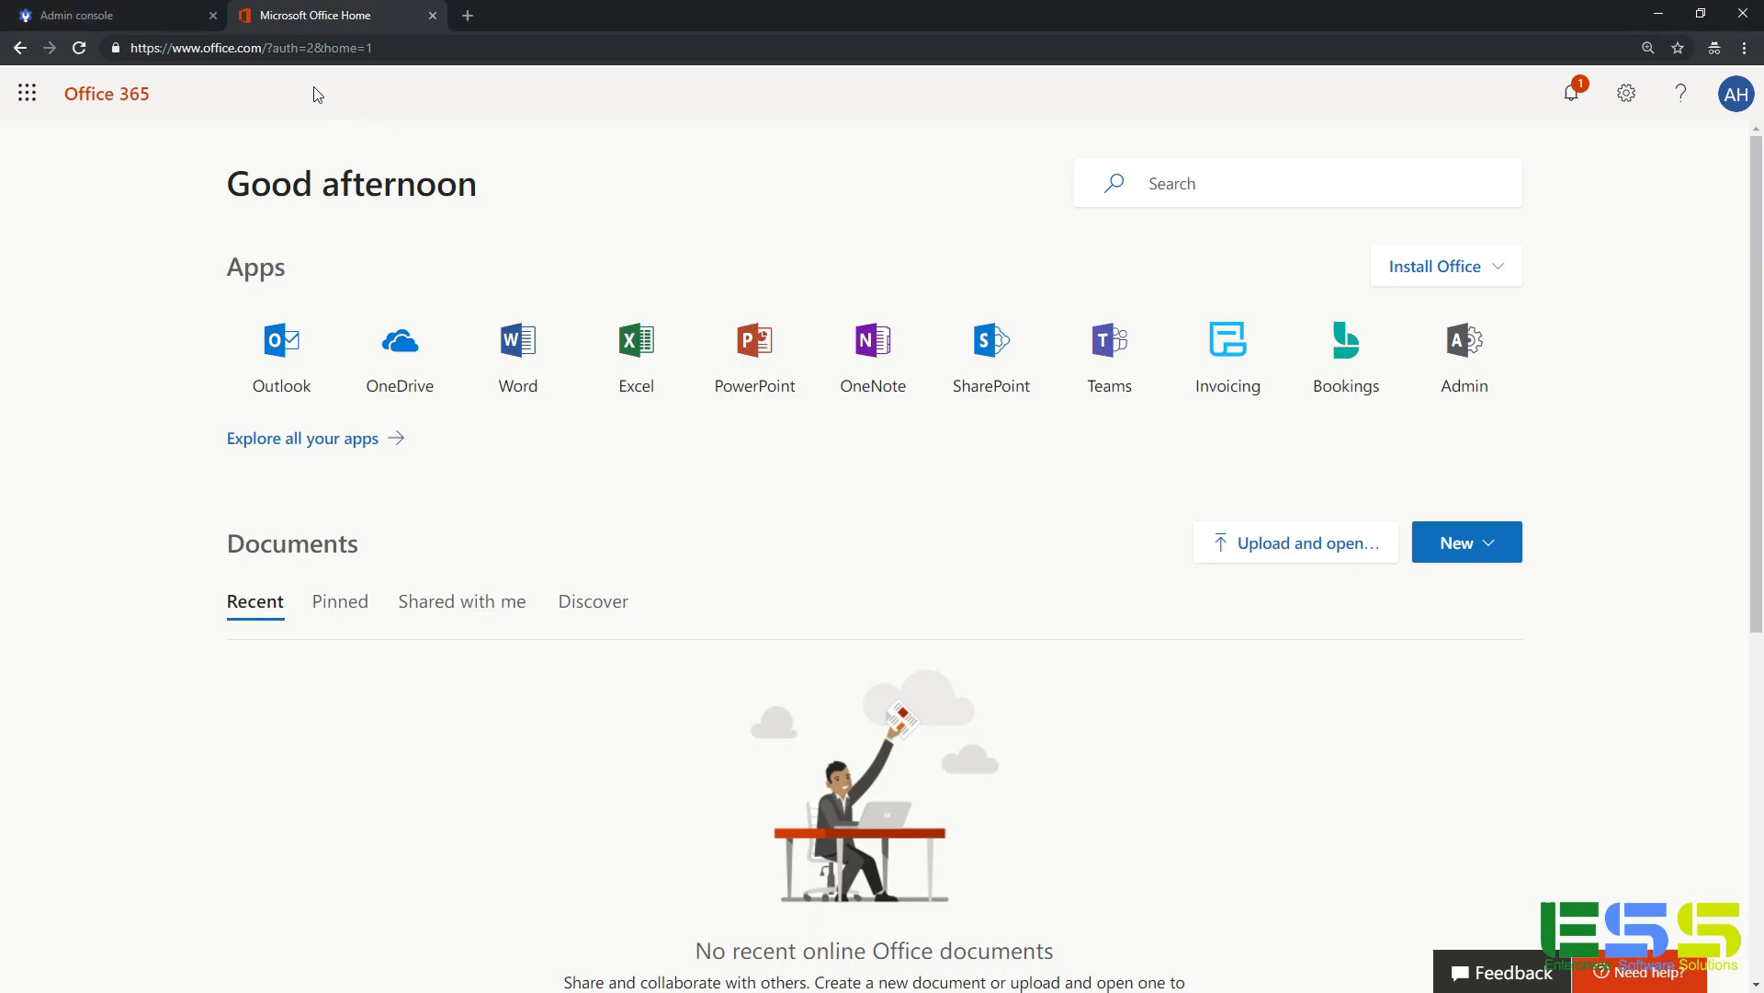
Step: Export all Google Admin users with all info columns as CSV, User_Download_10012019_162925.csv
left_click(118, 25)
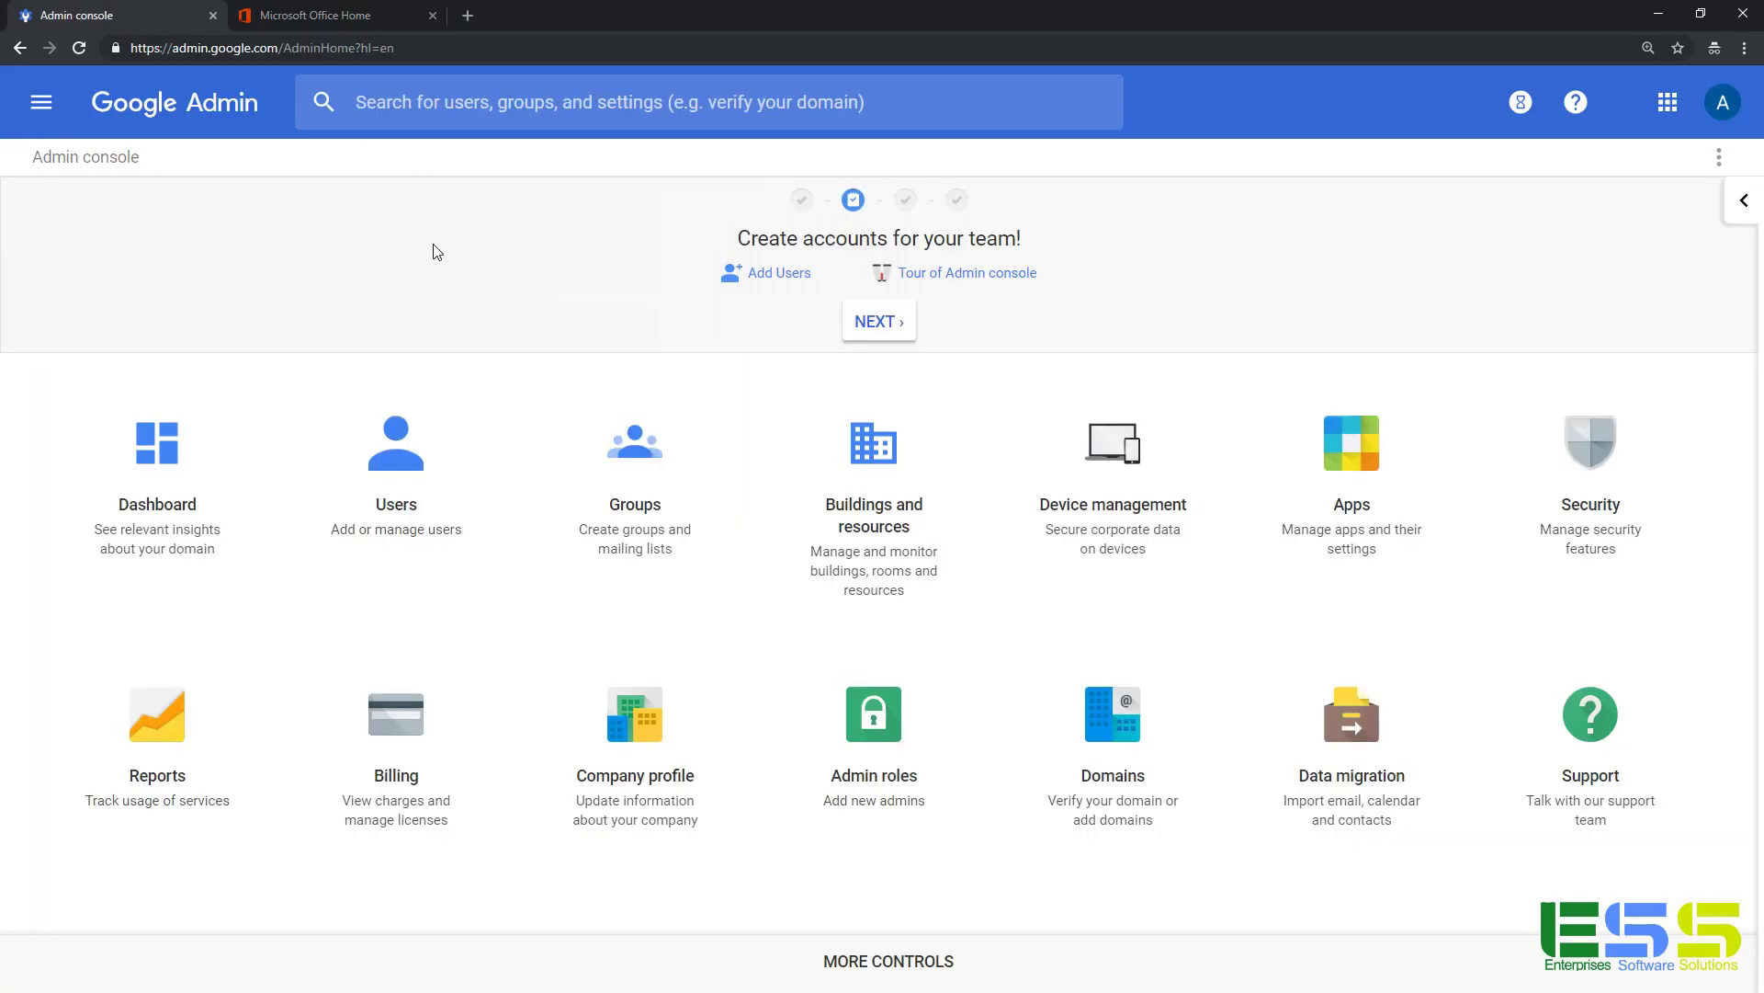
left_click(396, 502)
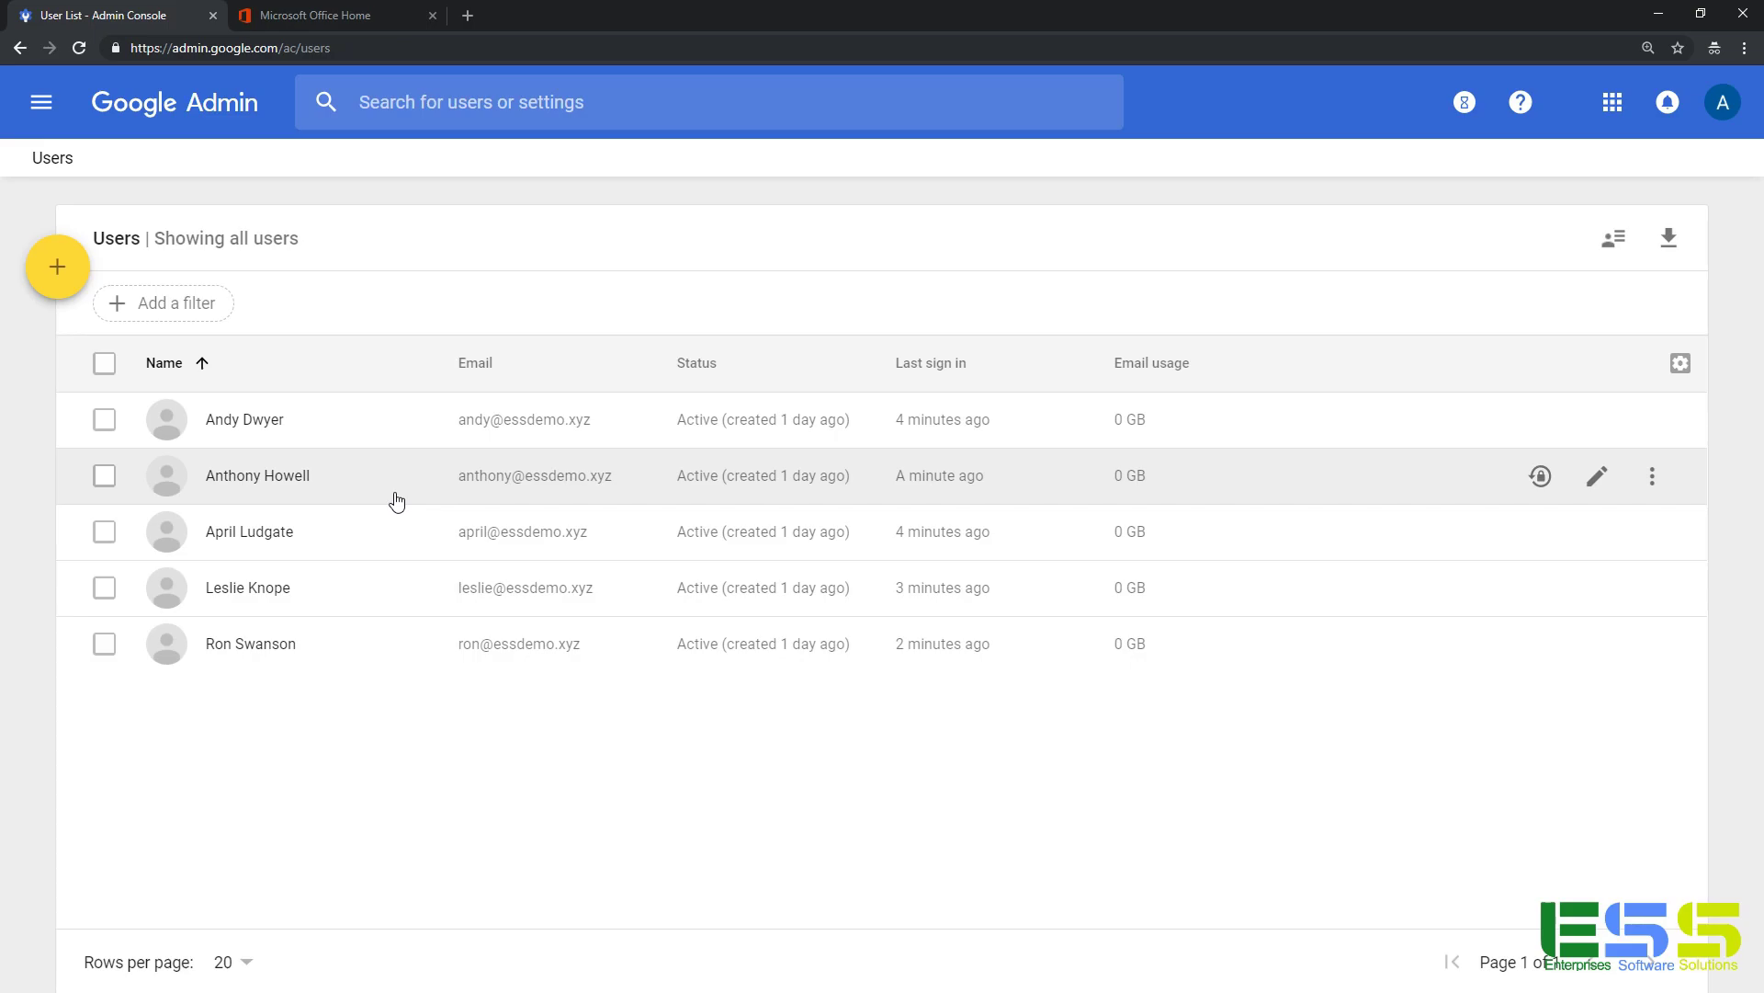
left_click(1671, 239)
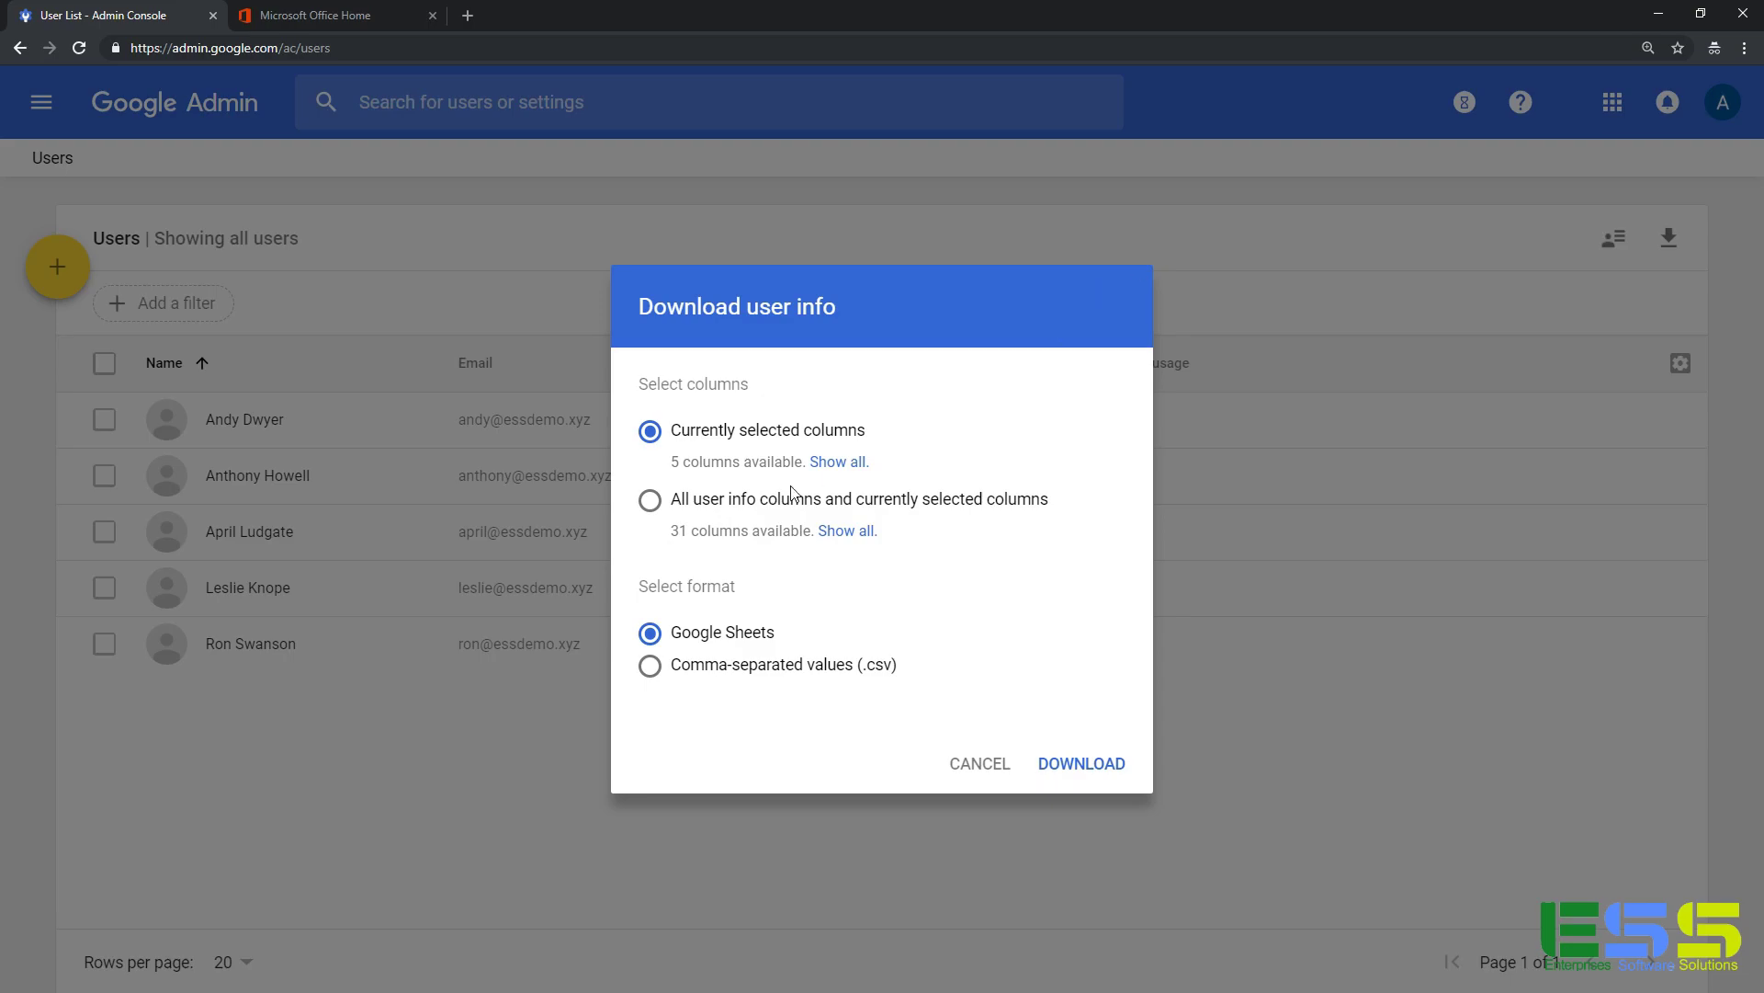
left_click(650, 501)
left_click(651, 667)
left_click(1066, 763)
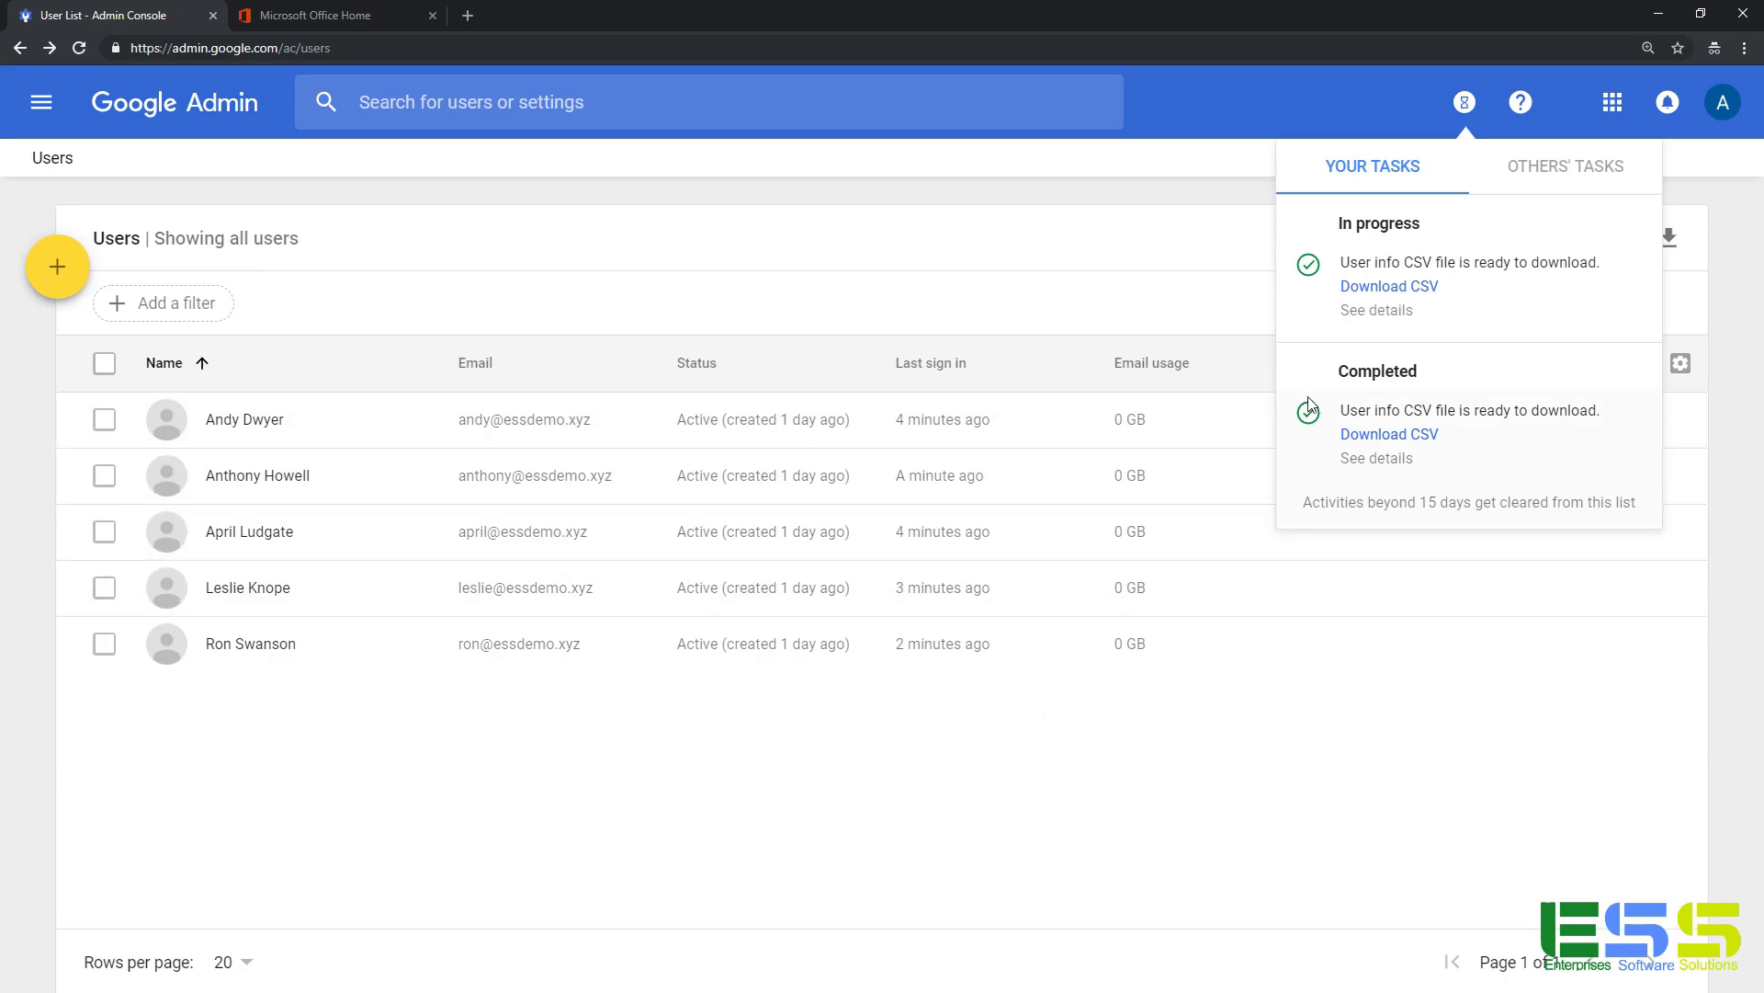
left_click(1388, 289)
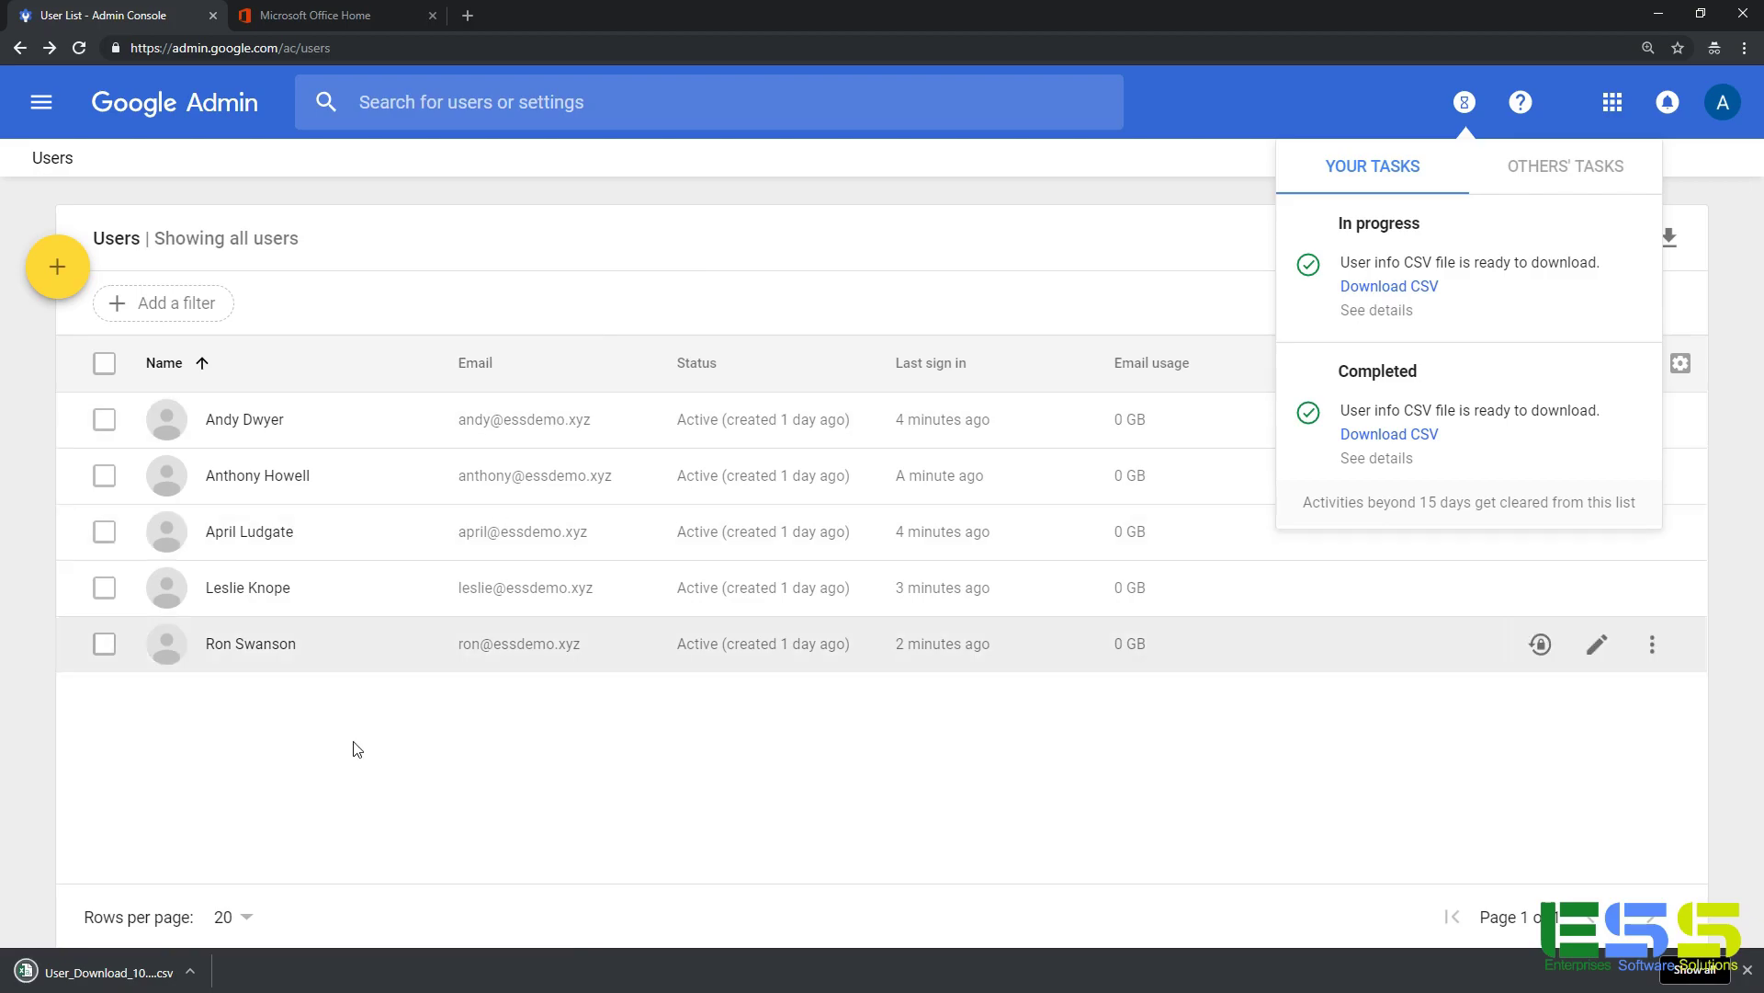
Step: Open User_Download_10012019_162925.csv in Excel and auto-fit columns A, B and C
left_click(110, 973)
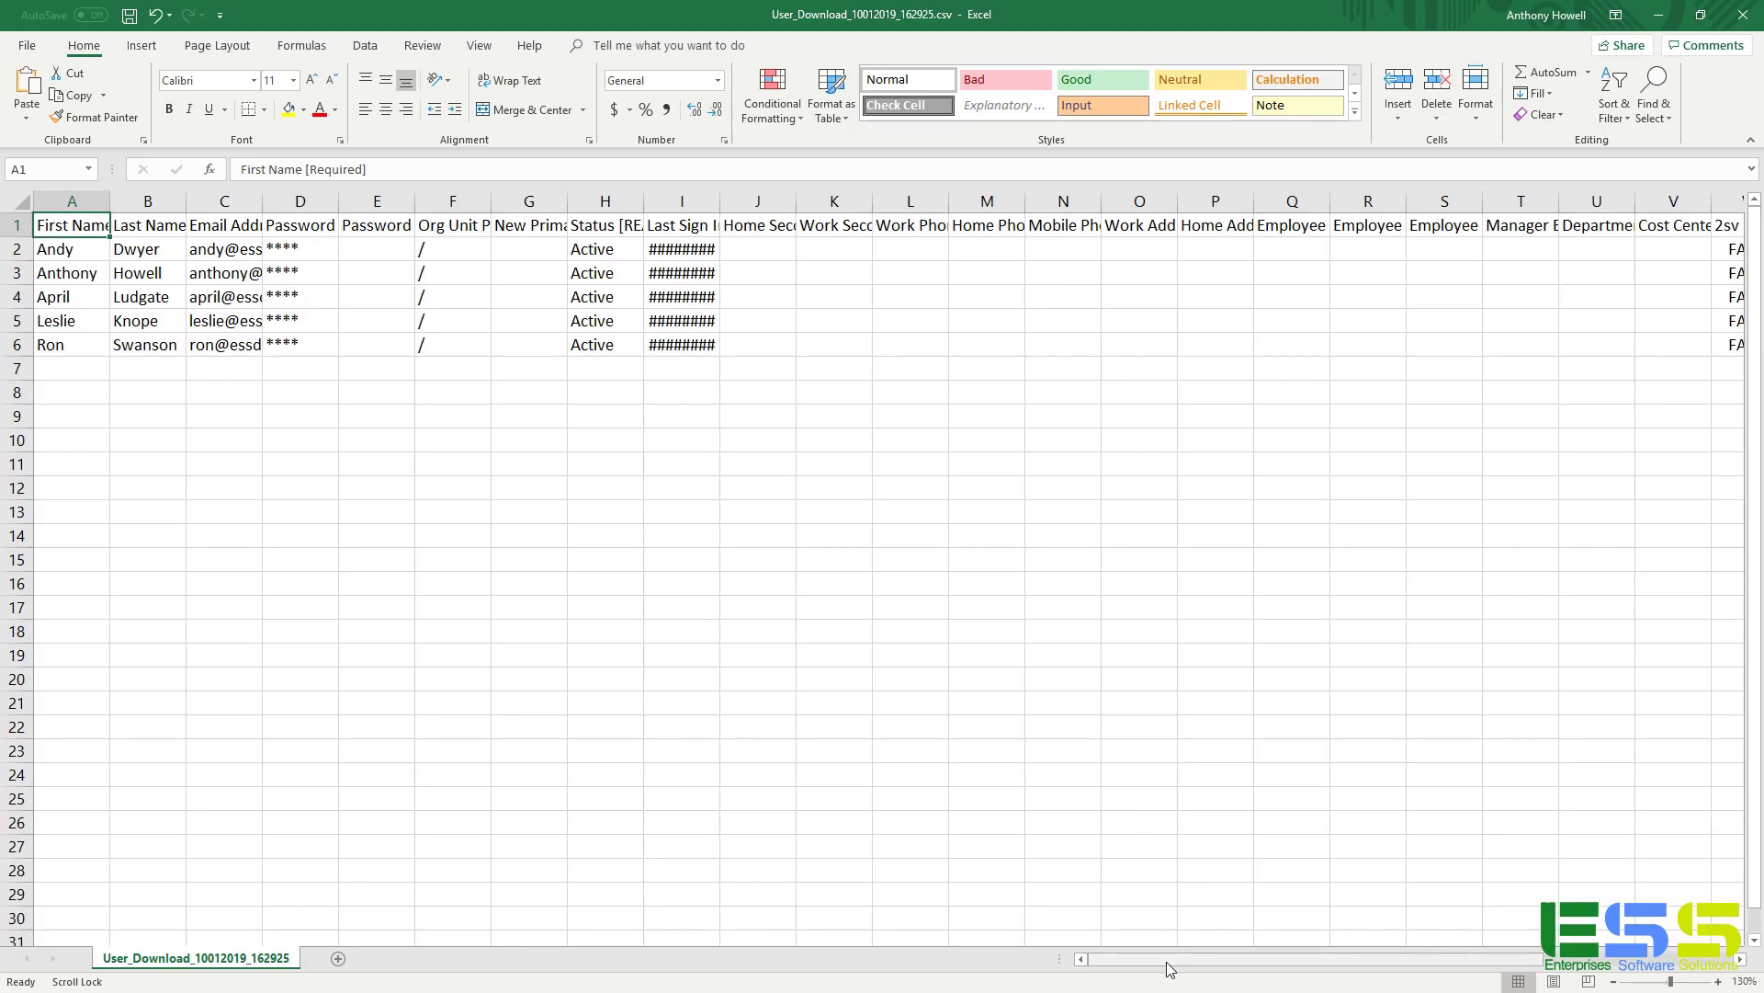
left_click_drag(1174, 968, 1311, 969)
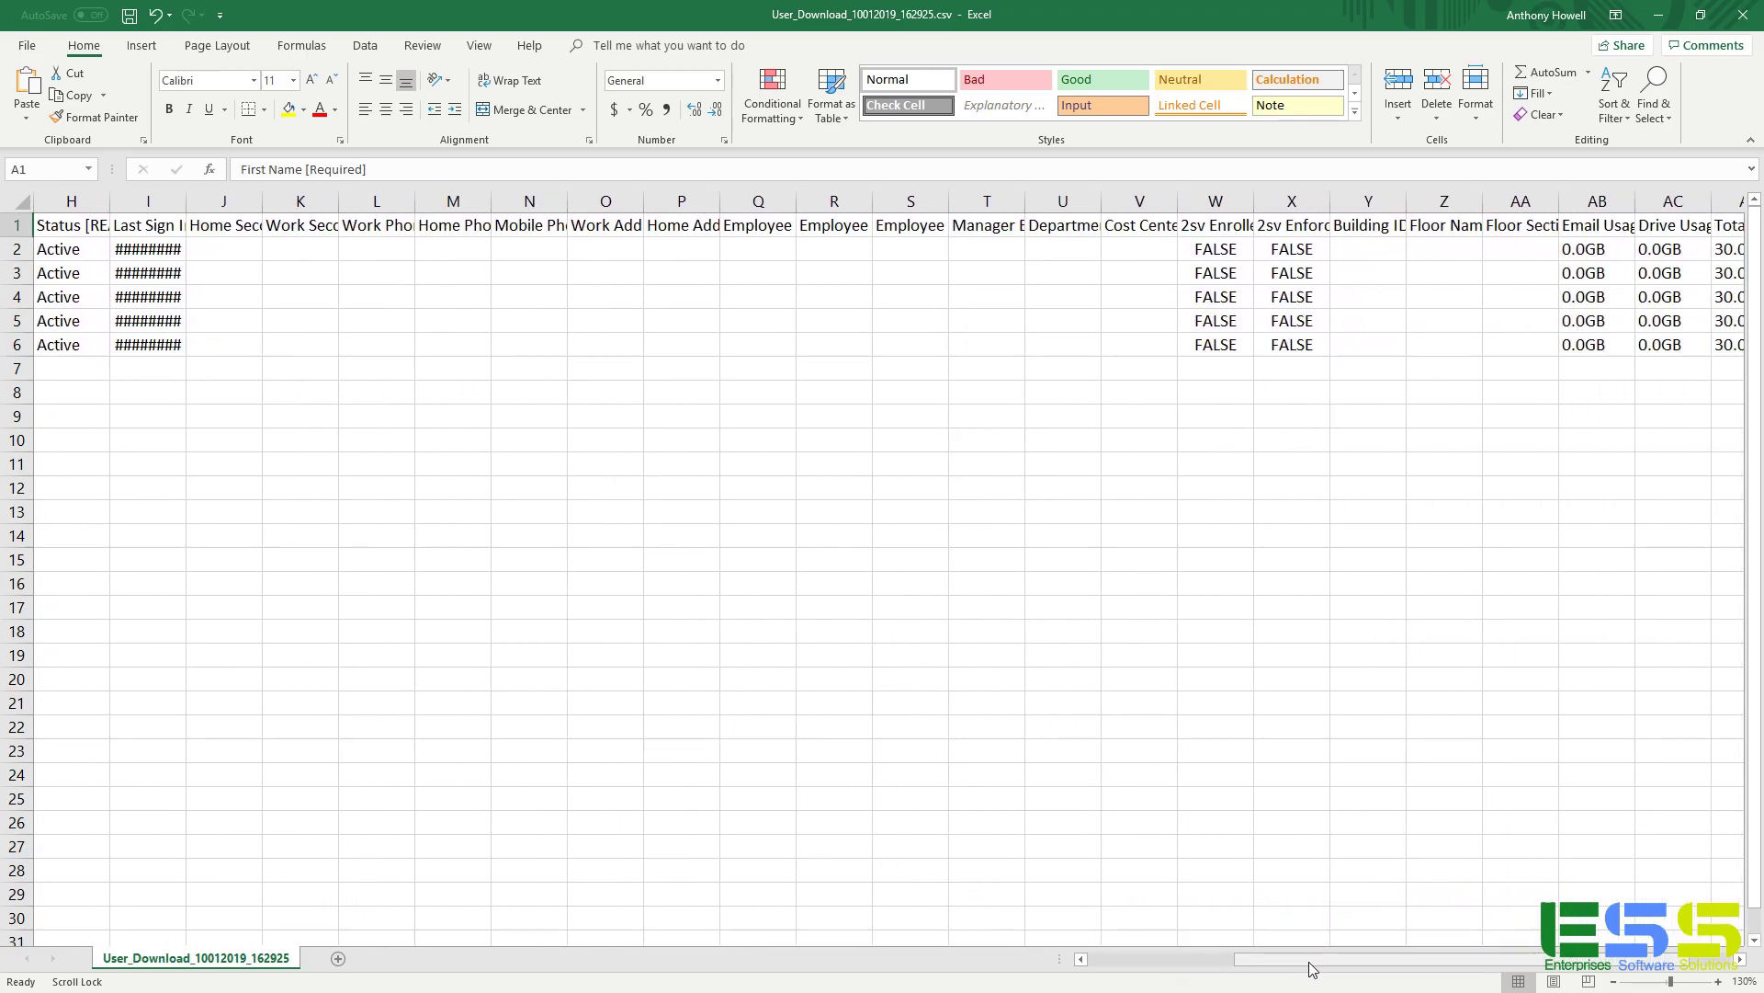
left_click_drag(1309, 961, 1164, 962)
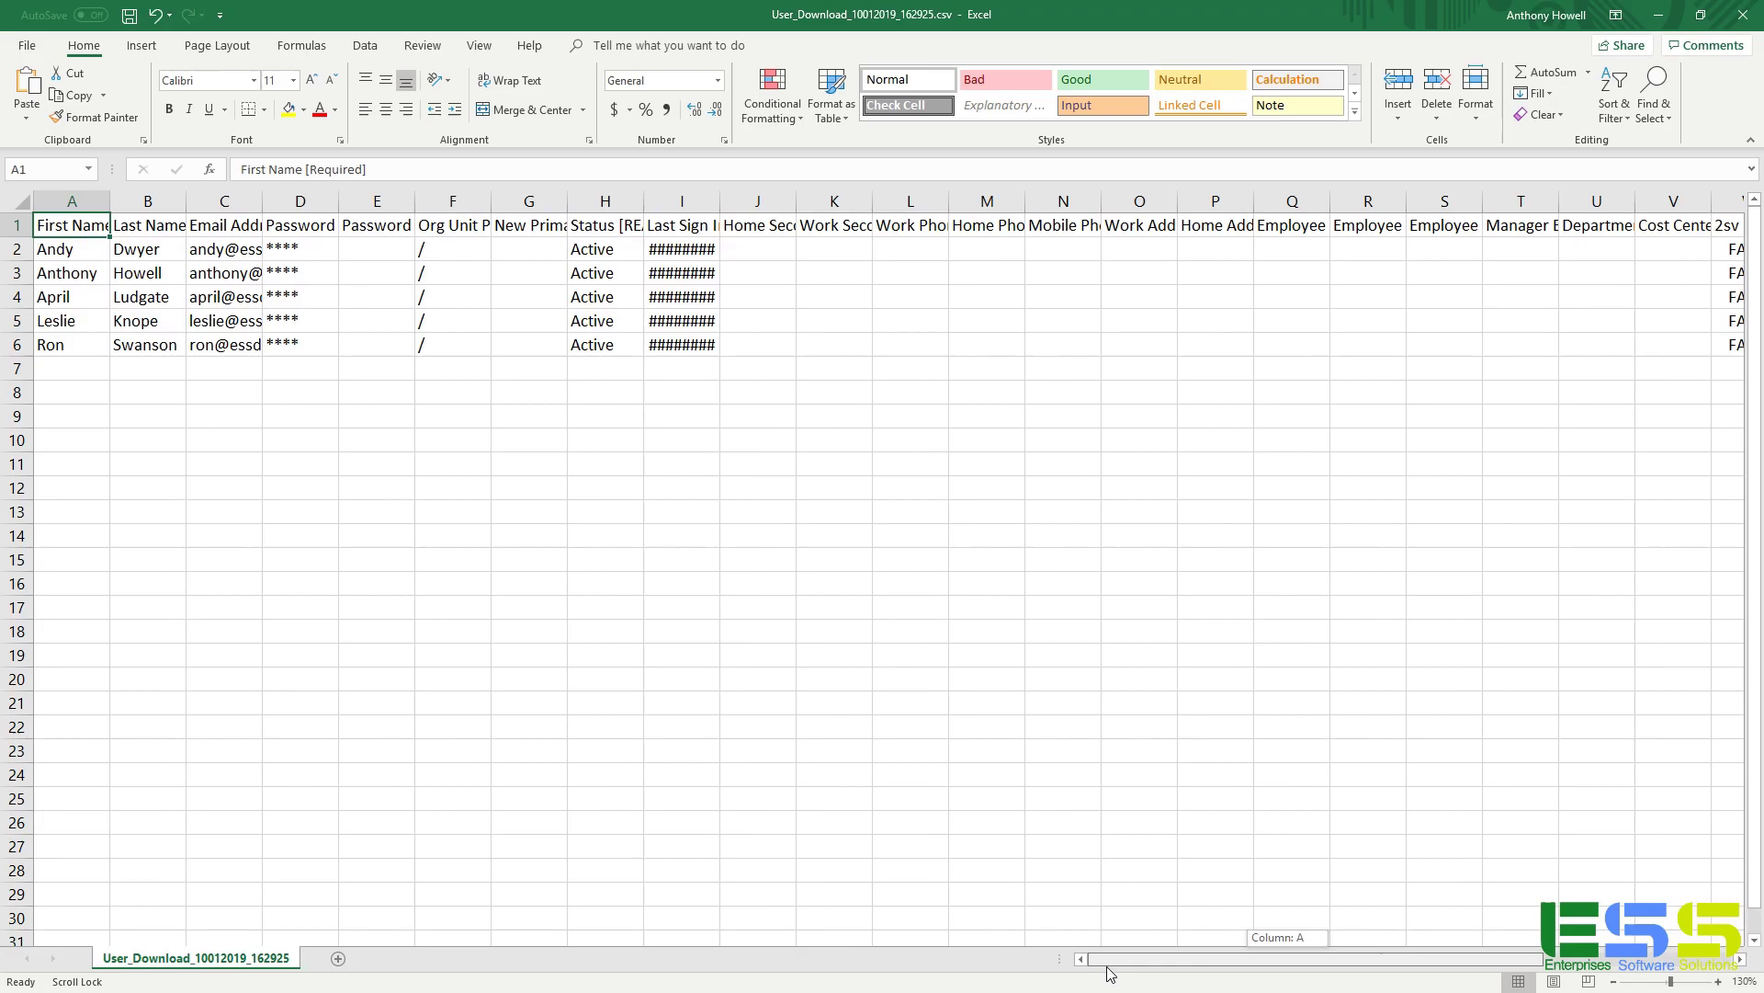
double_click(113, 206)
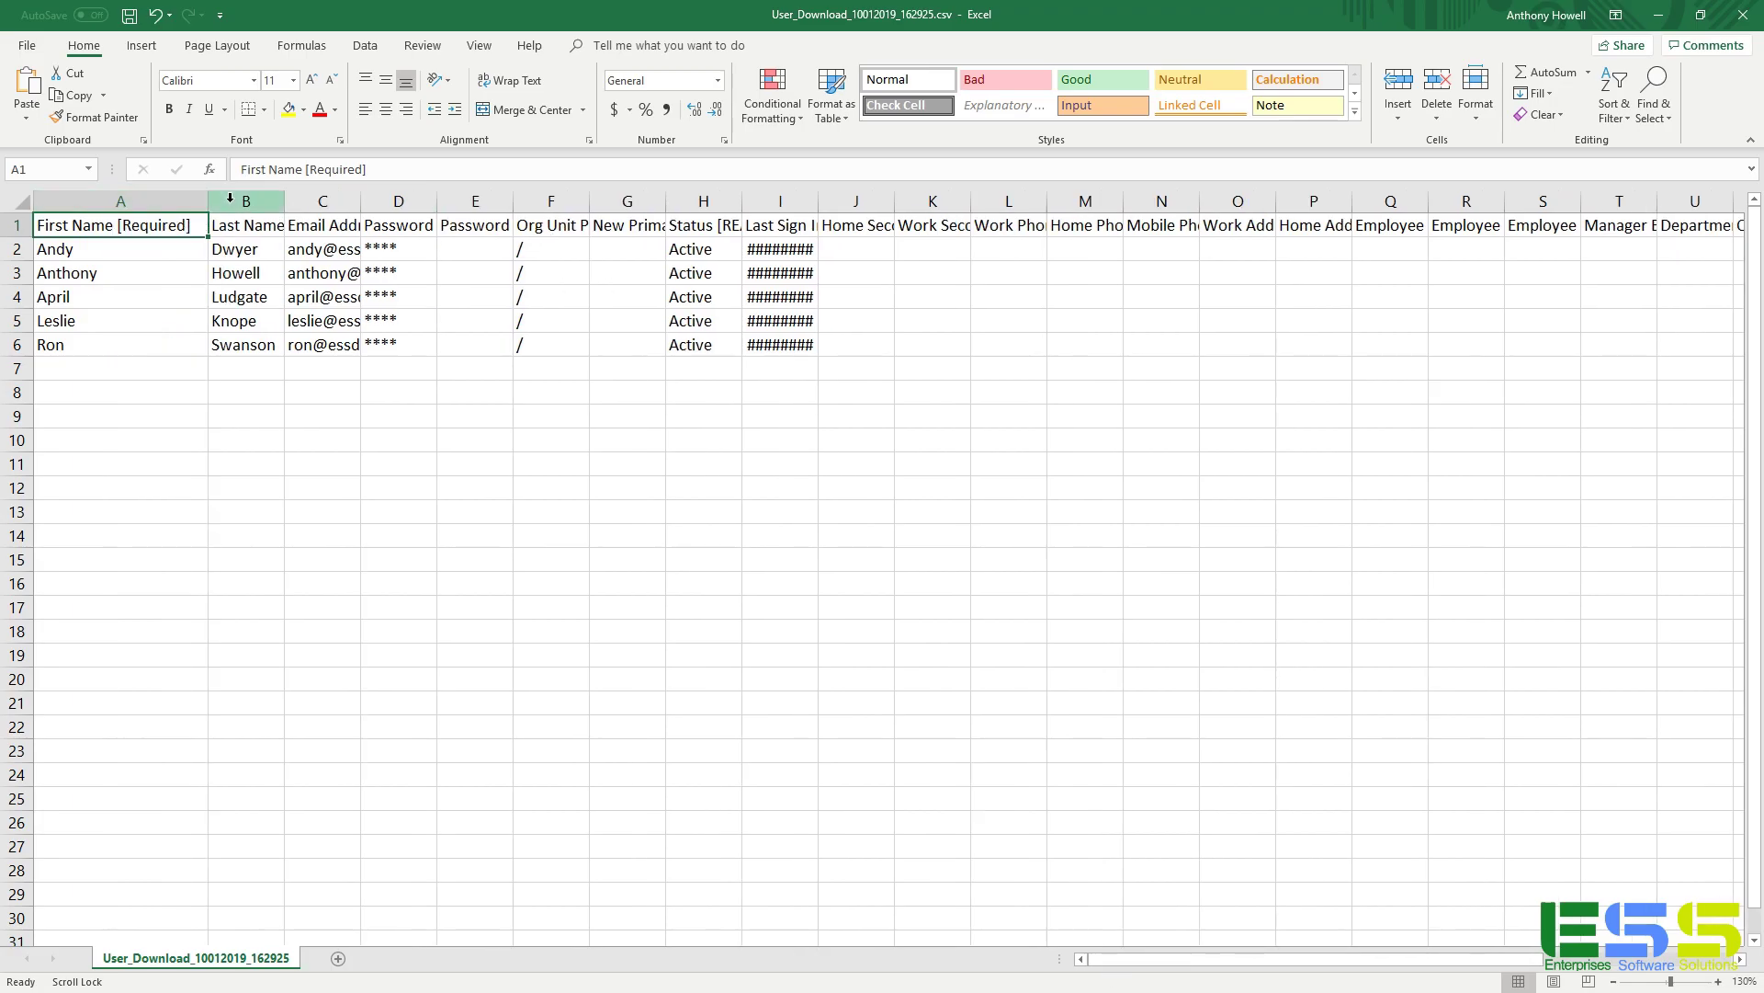
double_click(285, 202)
double_click(456, 201)
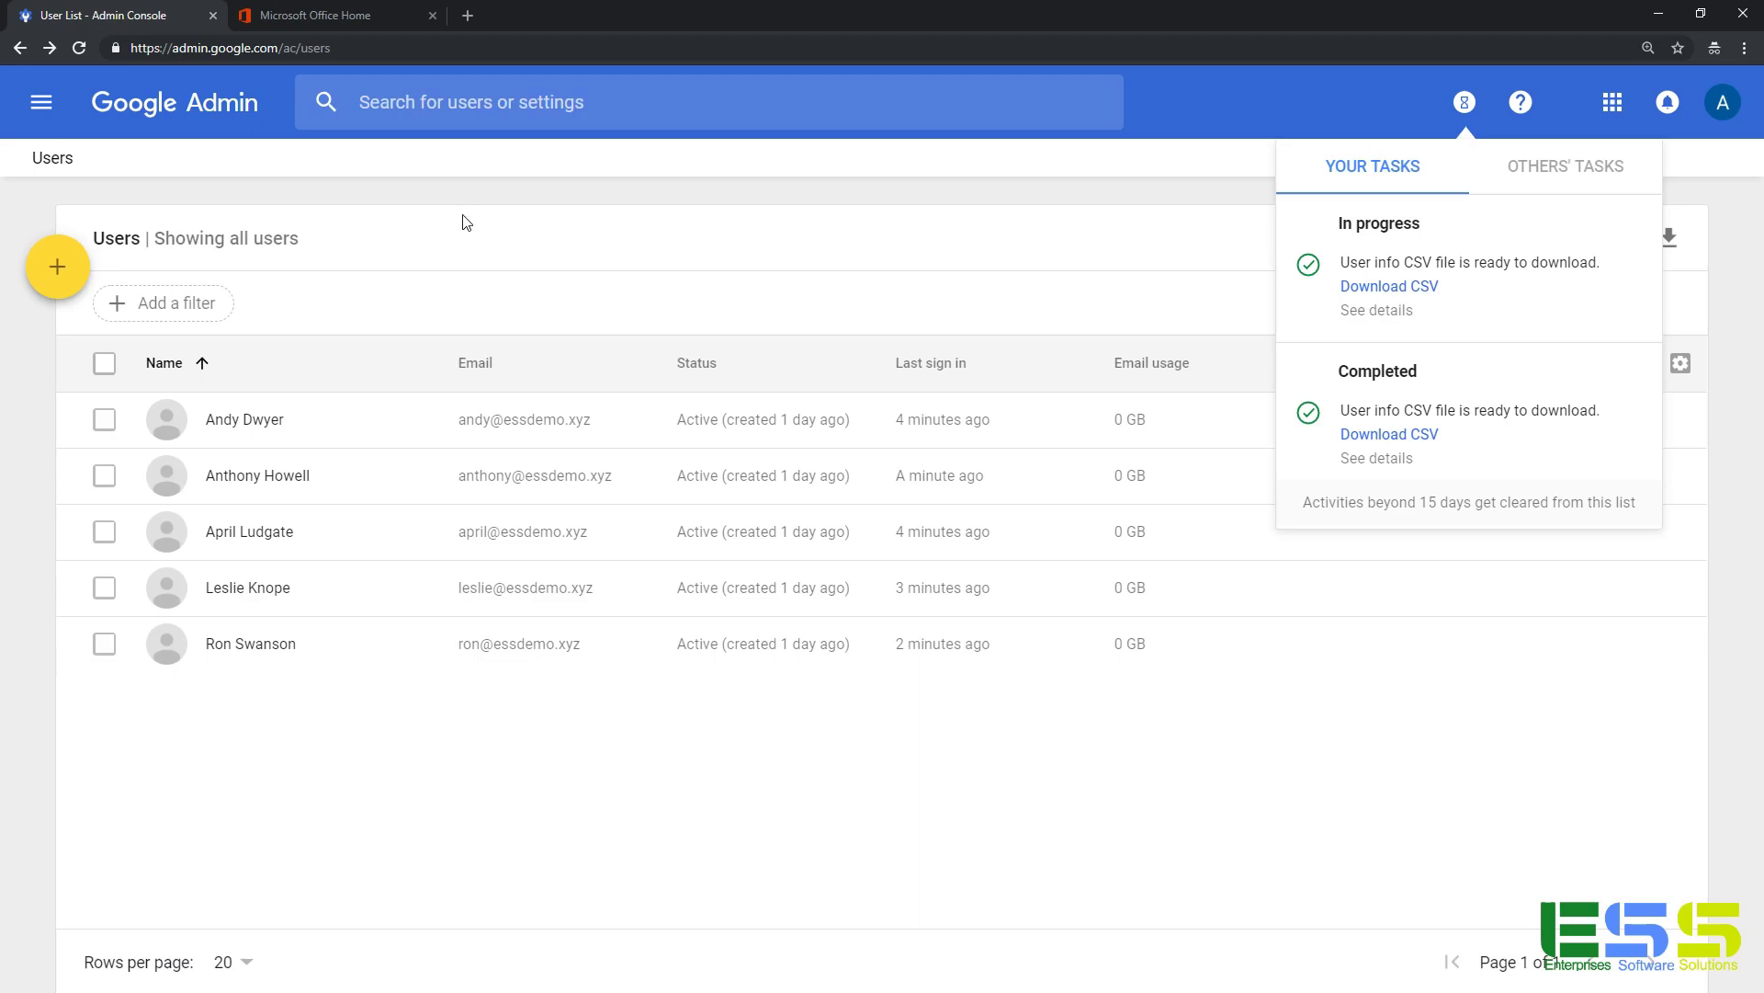
Step: Download the headers-only Import_User_Template_en (1).csv from Active users' Import multiple users and open it
left_click(380, 126)
left_click(312, 15)
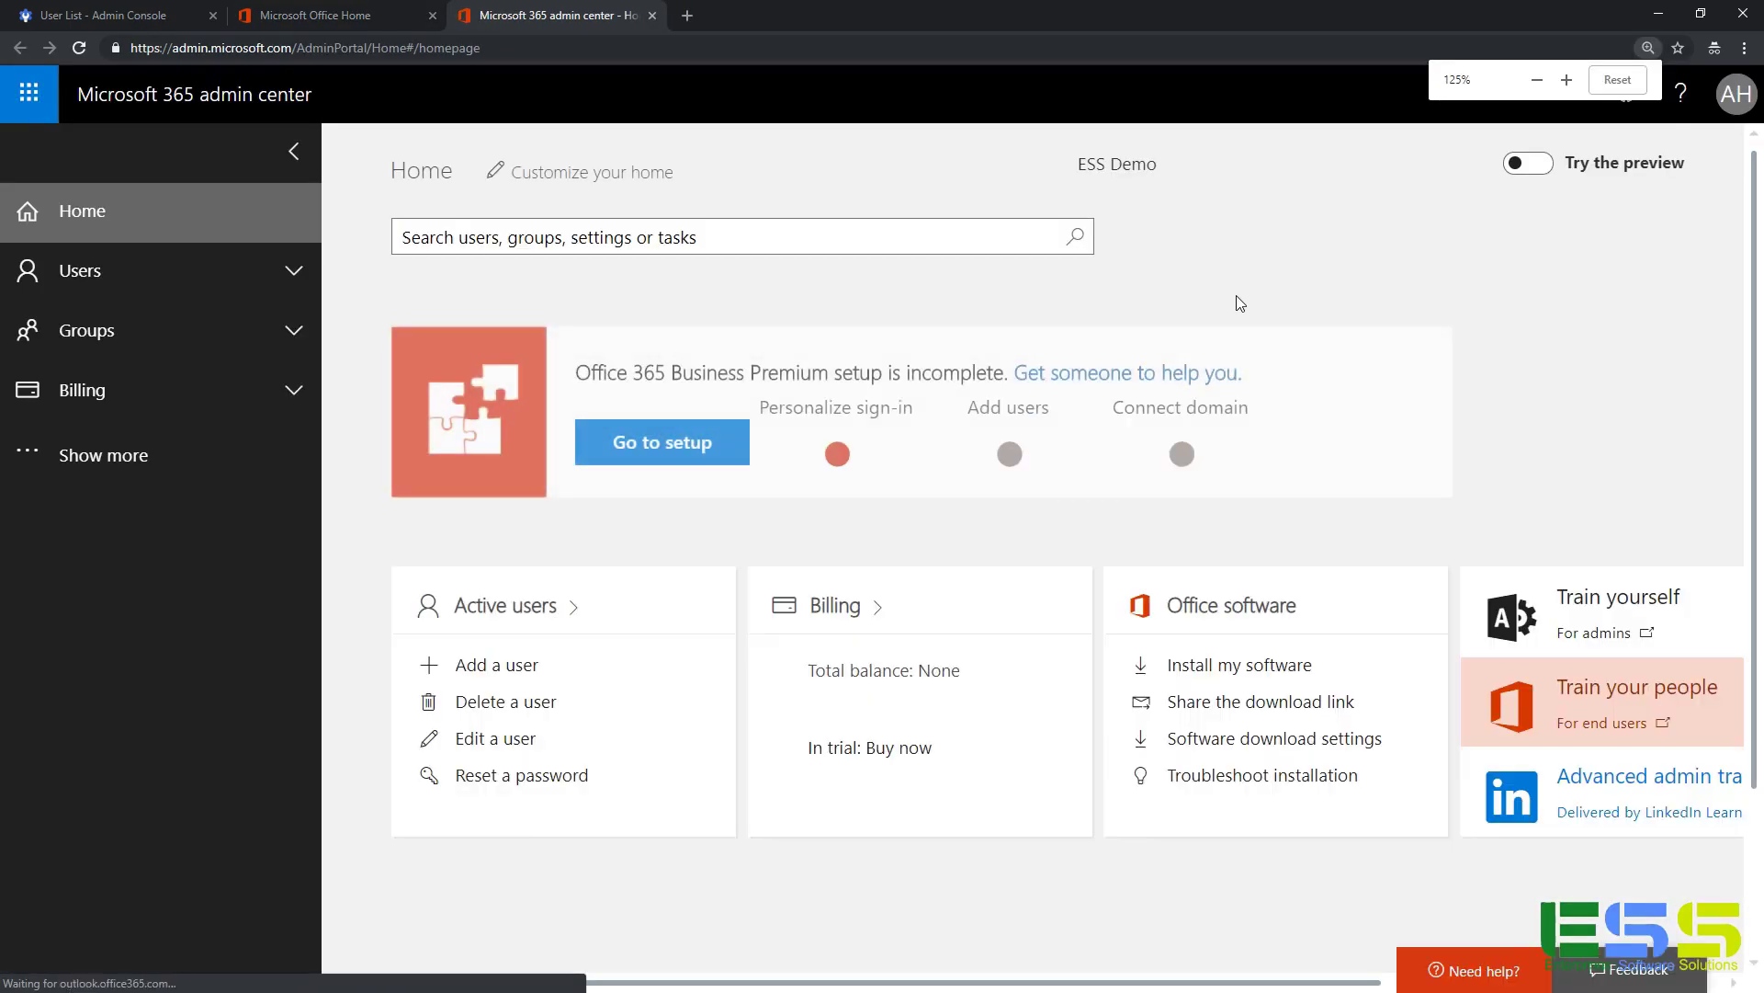
left_click(568, 595)
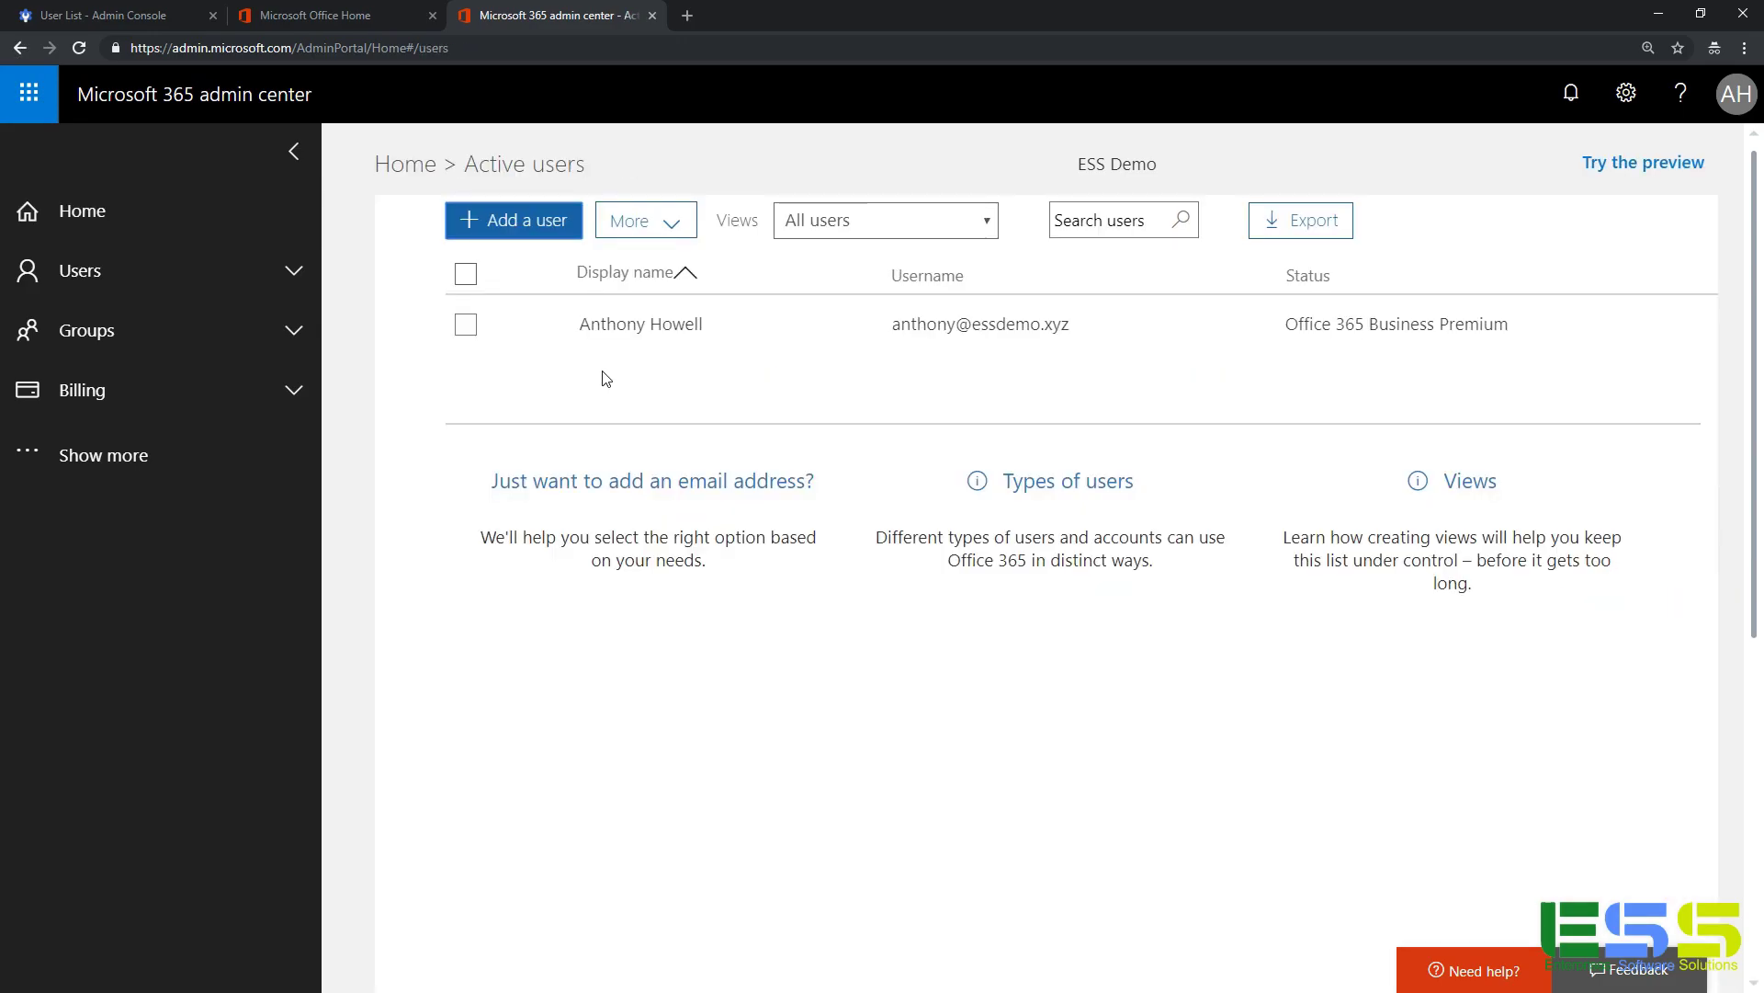
left_click(661, 229)
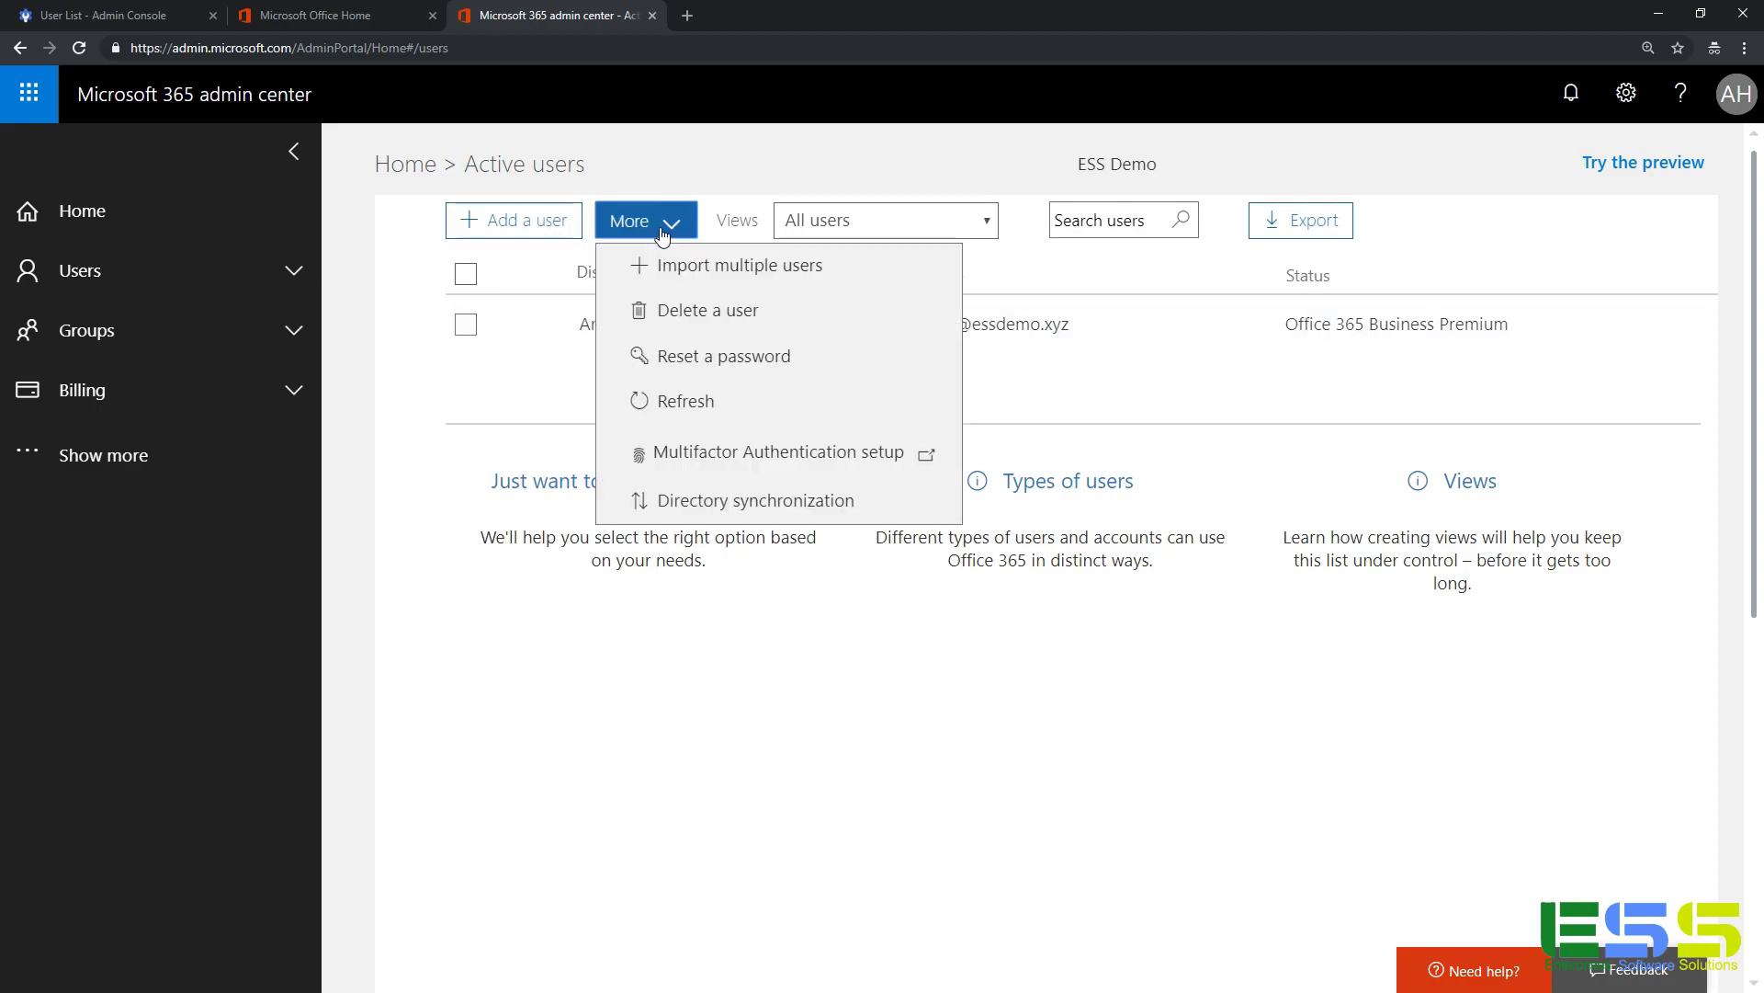
left_click(845, 279)
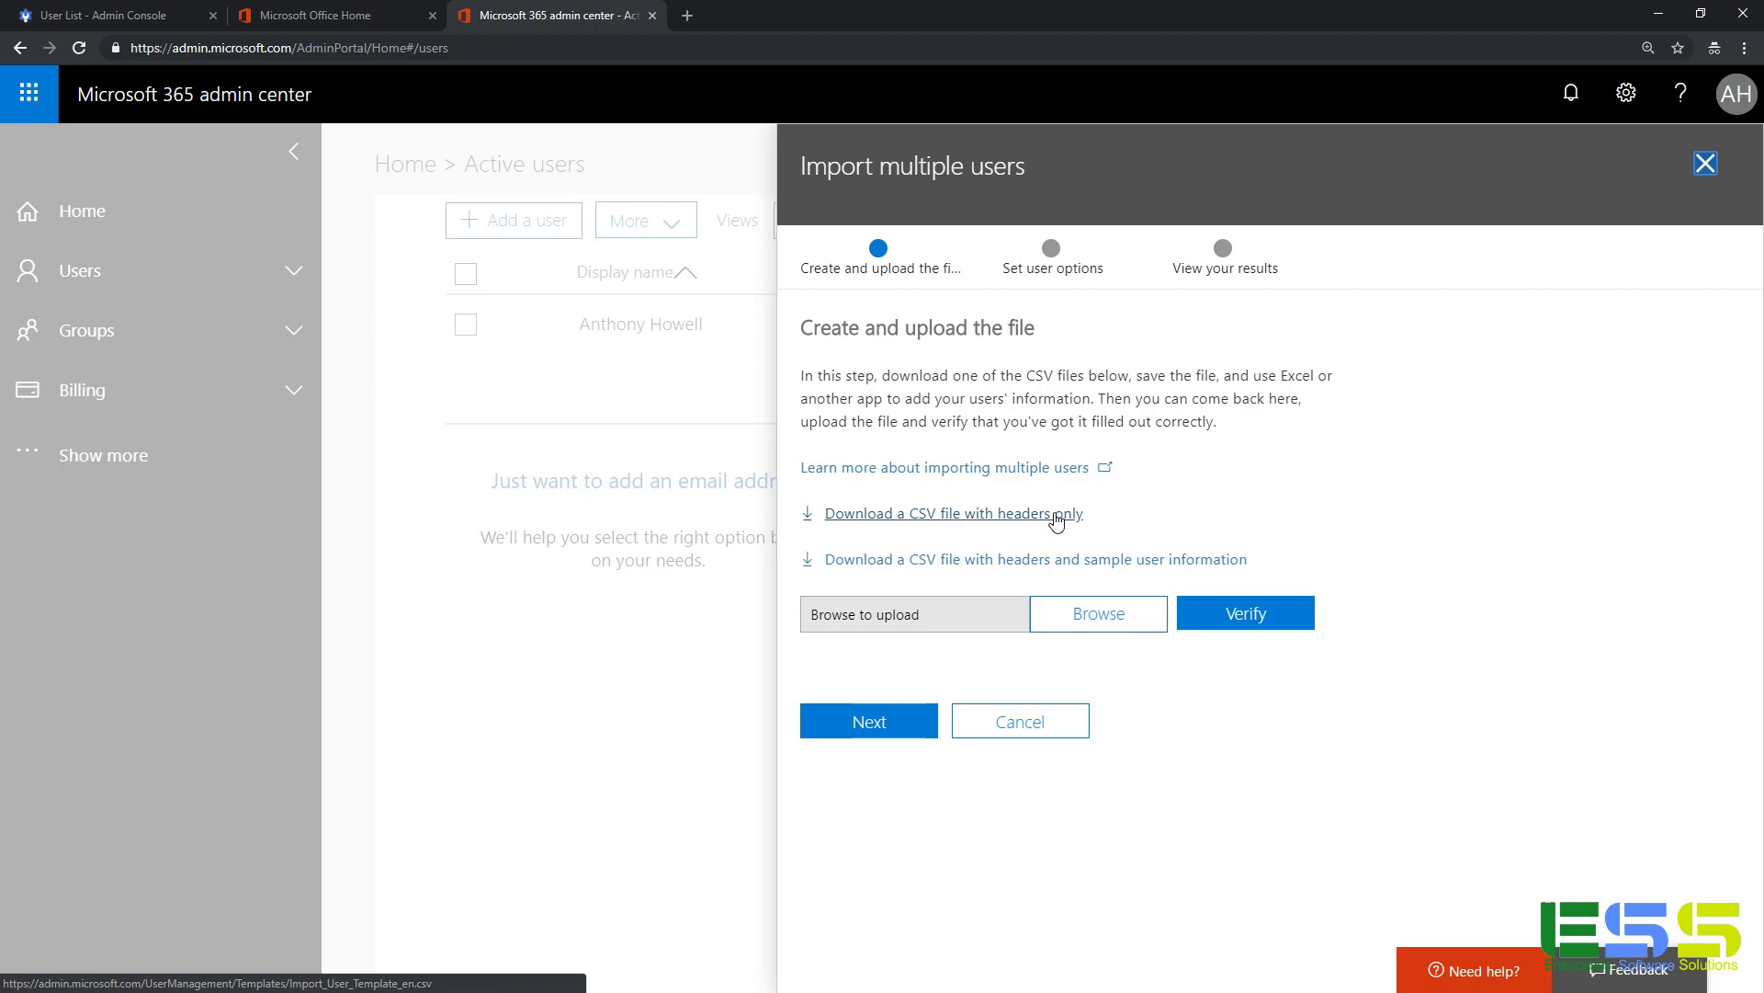
left_click(1057, 517)
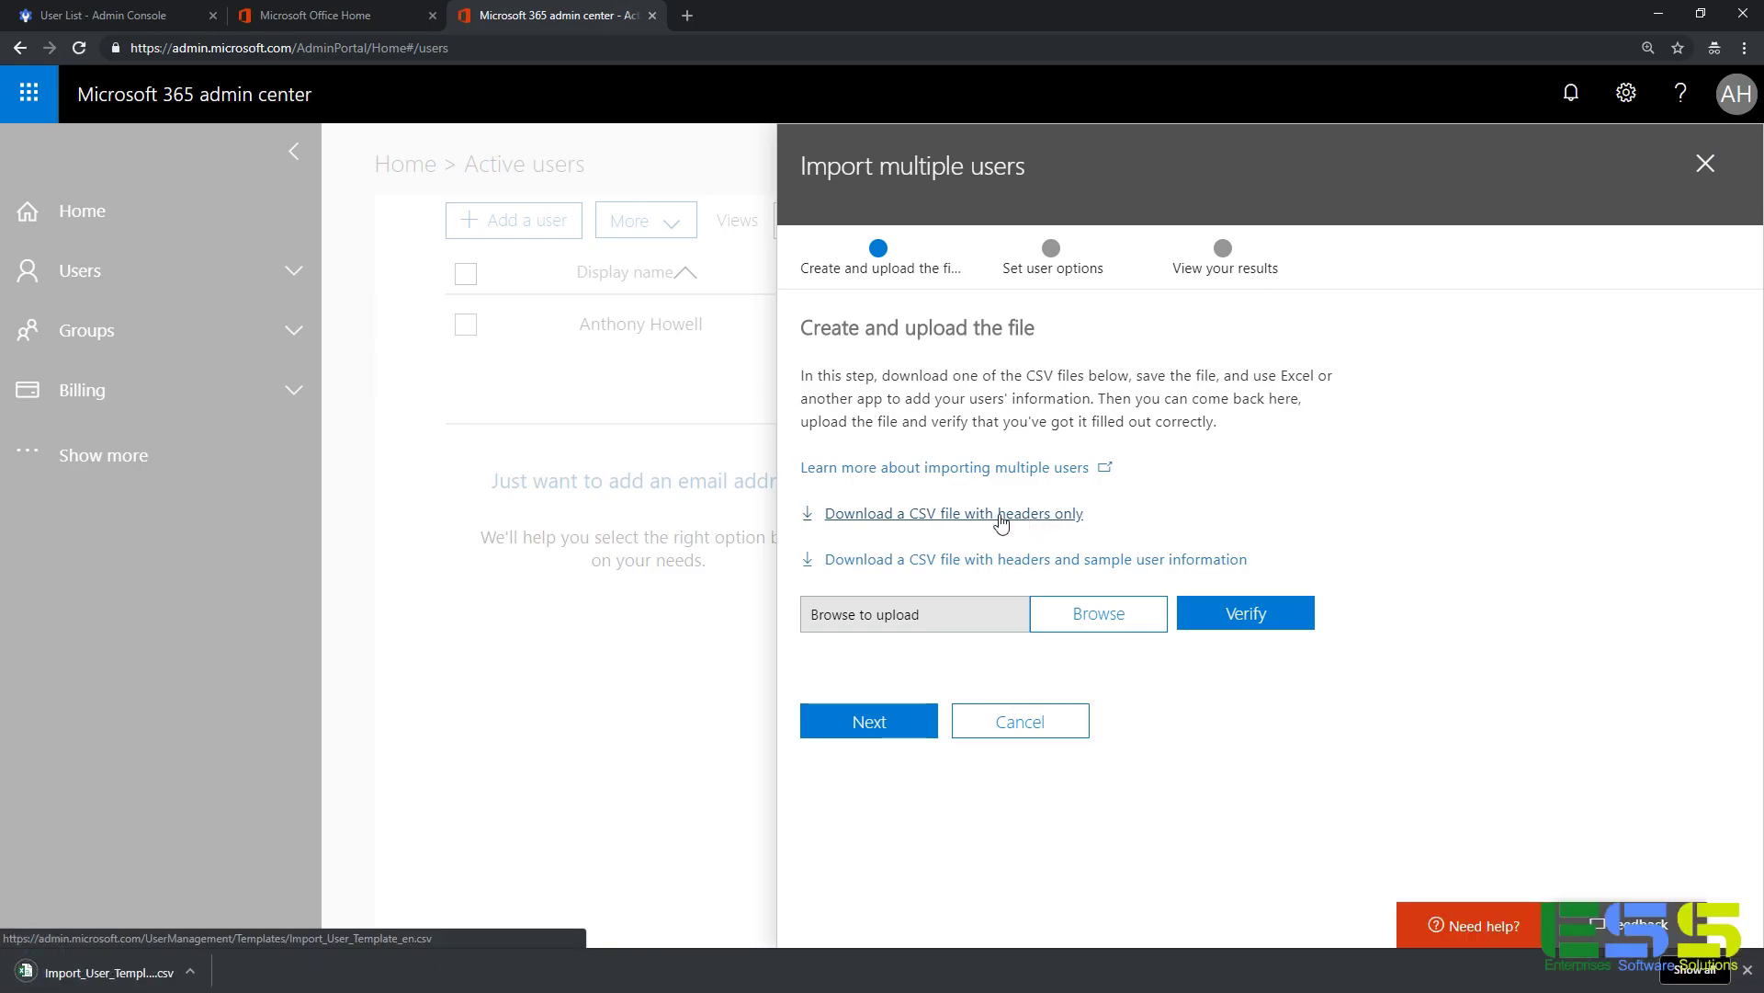
left_click(101, 972)
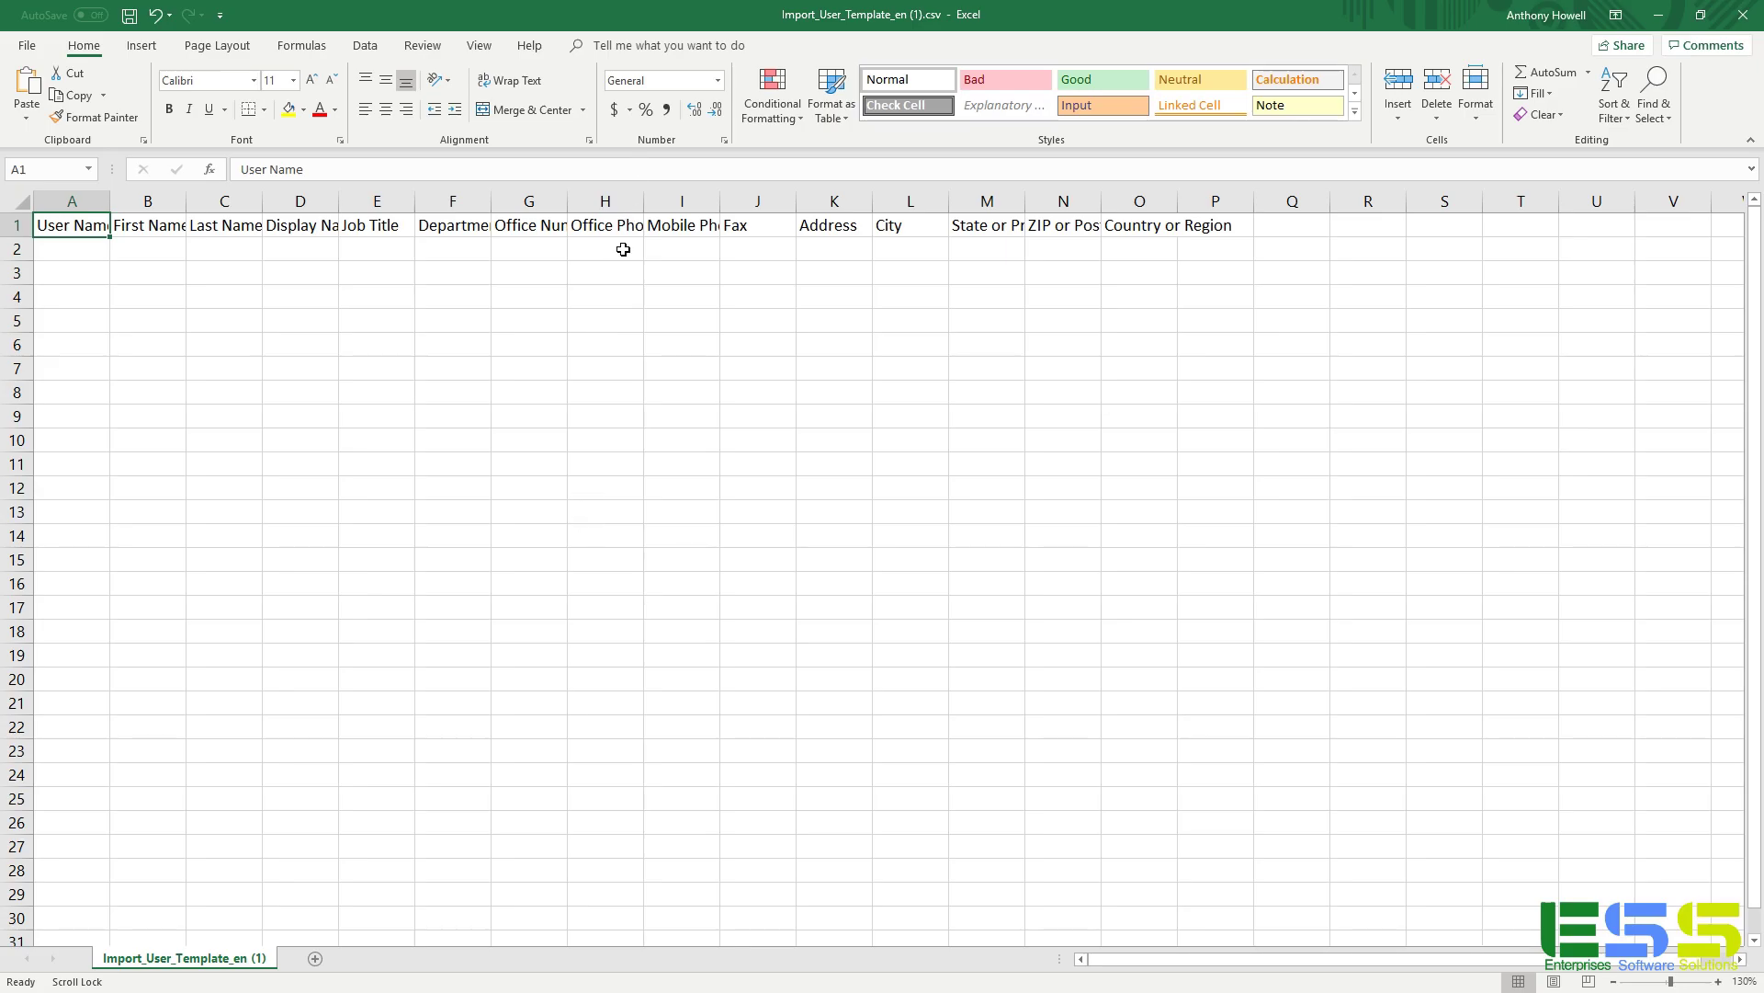
Step: Place both spreadsheets side by side and paste the five email addresses into User Name A2:A6
key("super+Left")
left_click(956, 40)
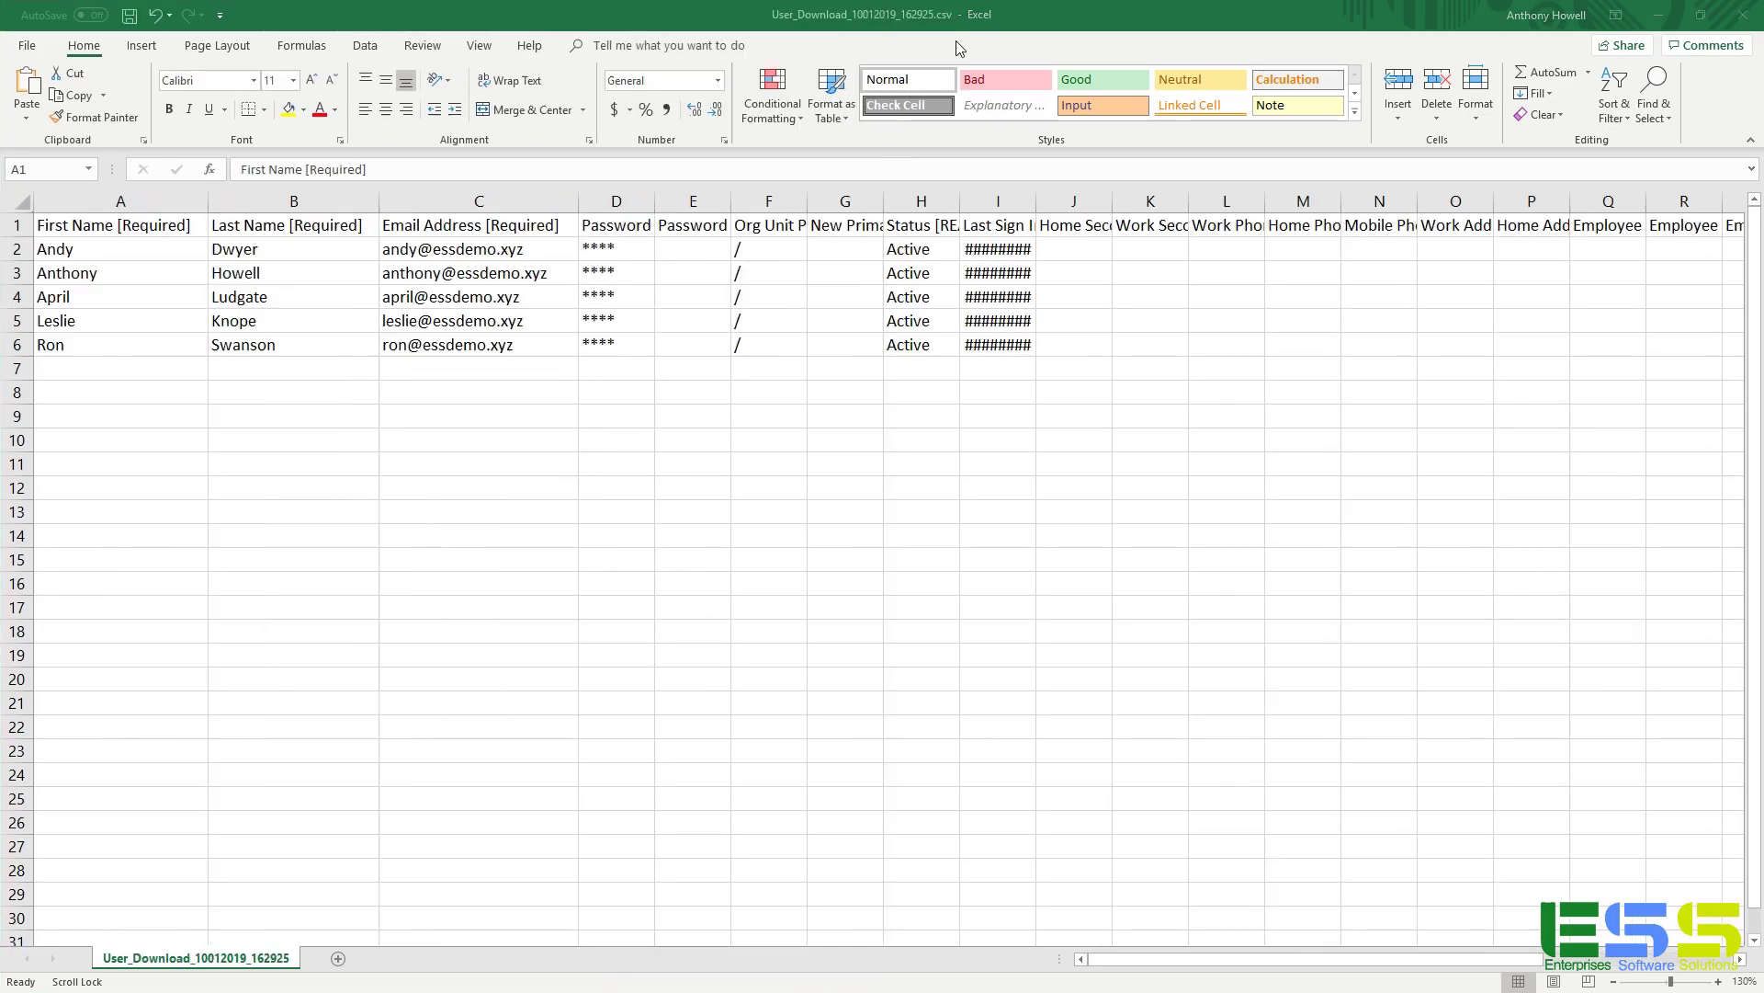
key("super+Right")
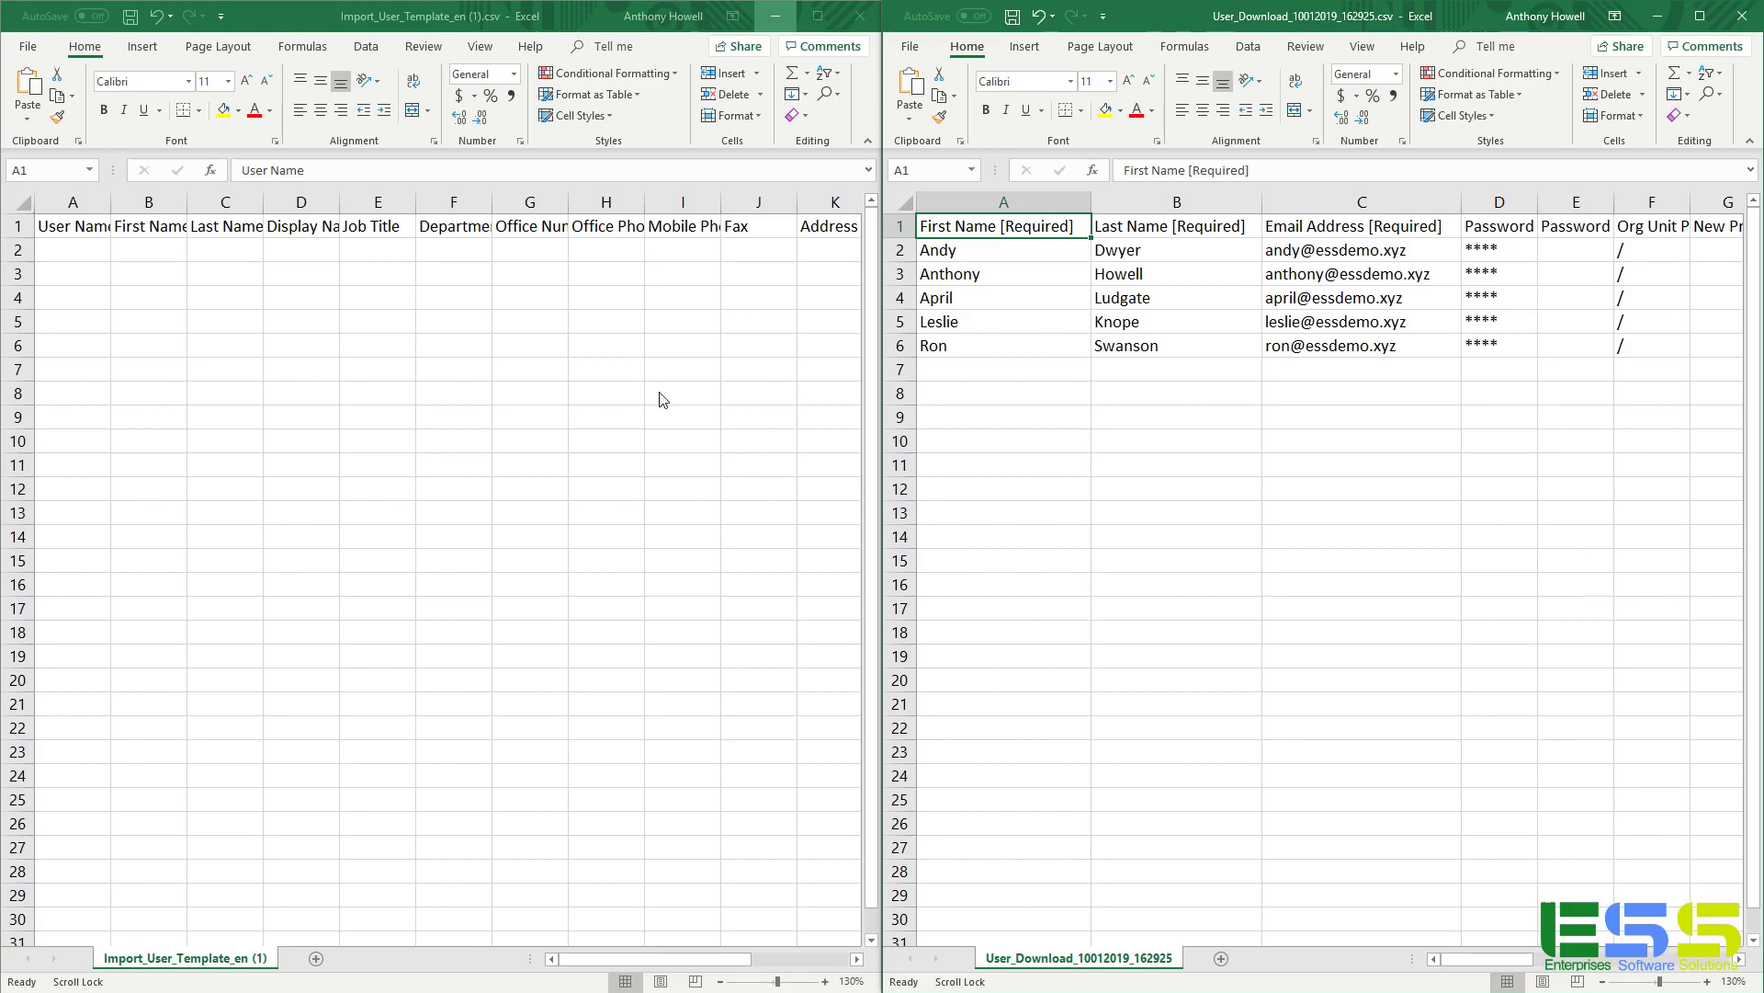
left_click(1307, 258)
left_click_drag(1307, 259, 1308, 340)
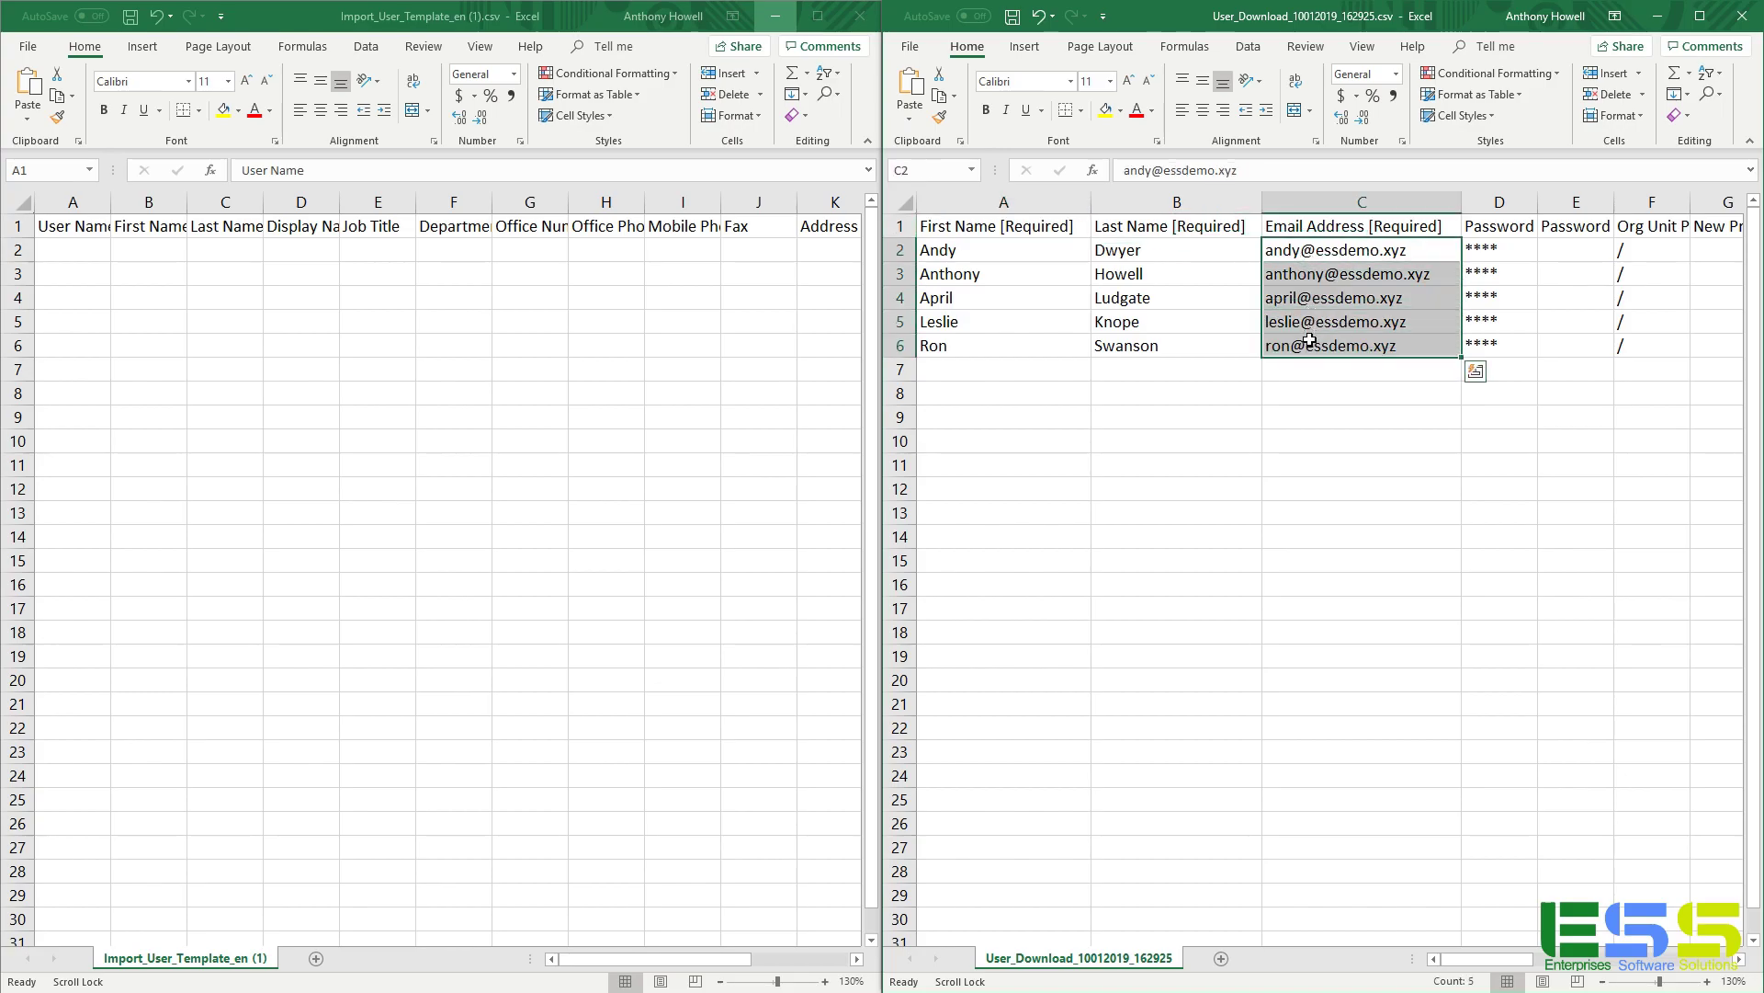
key("ctrl+c")
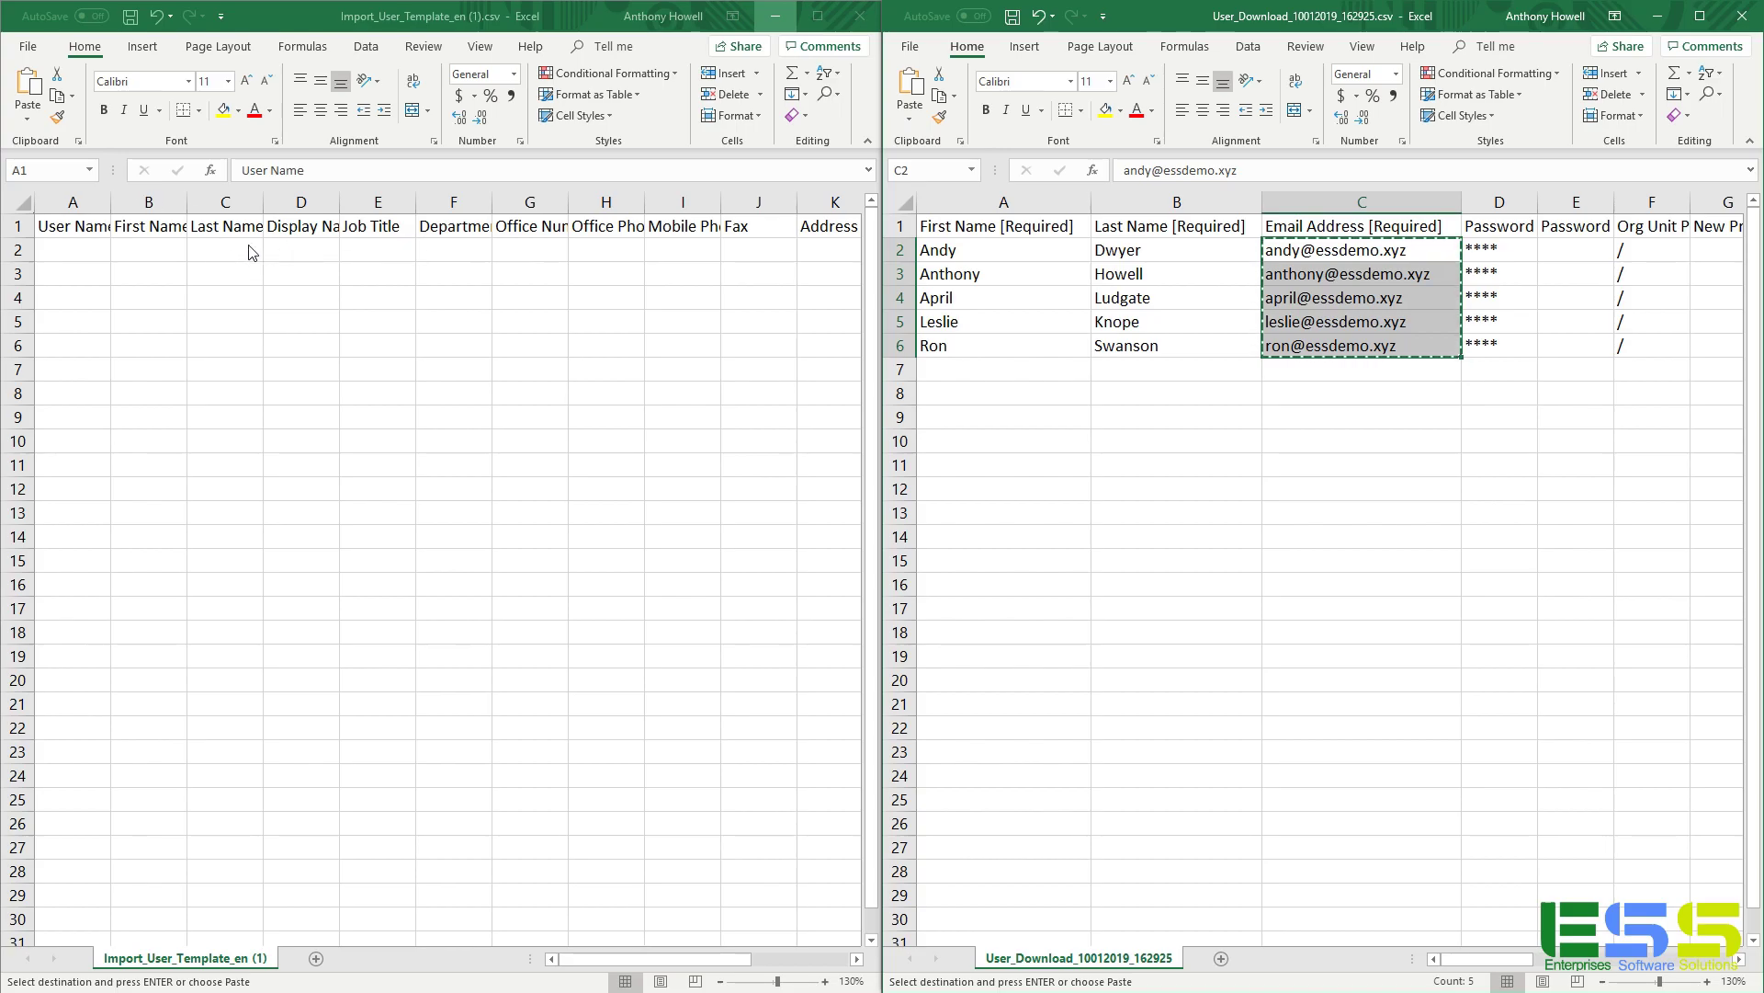
left_click(74, 250)
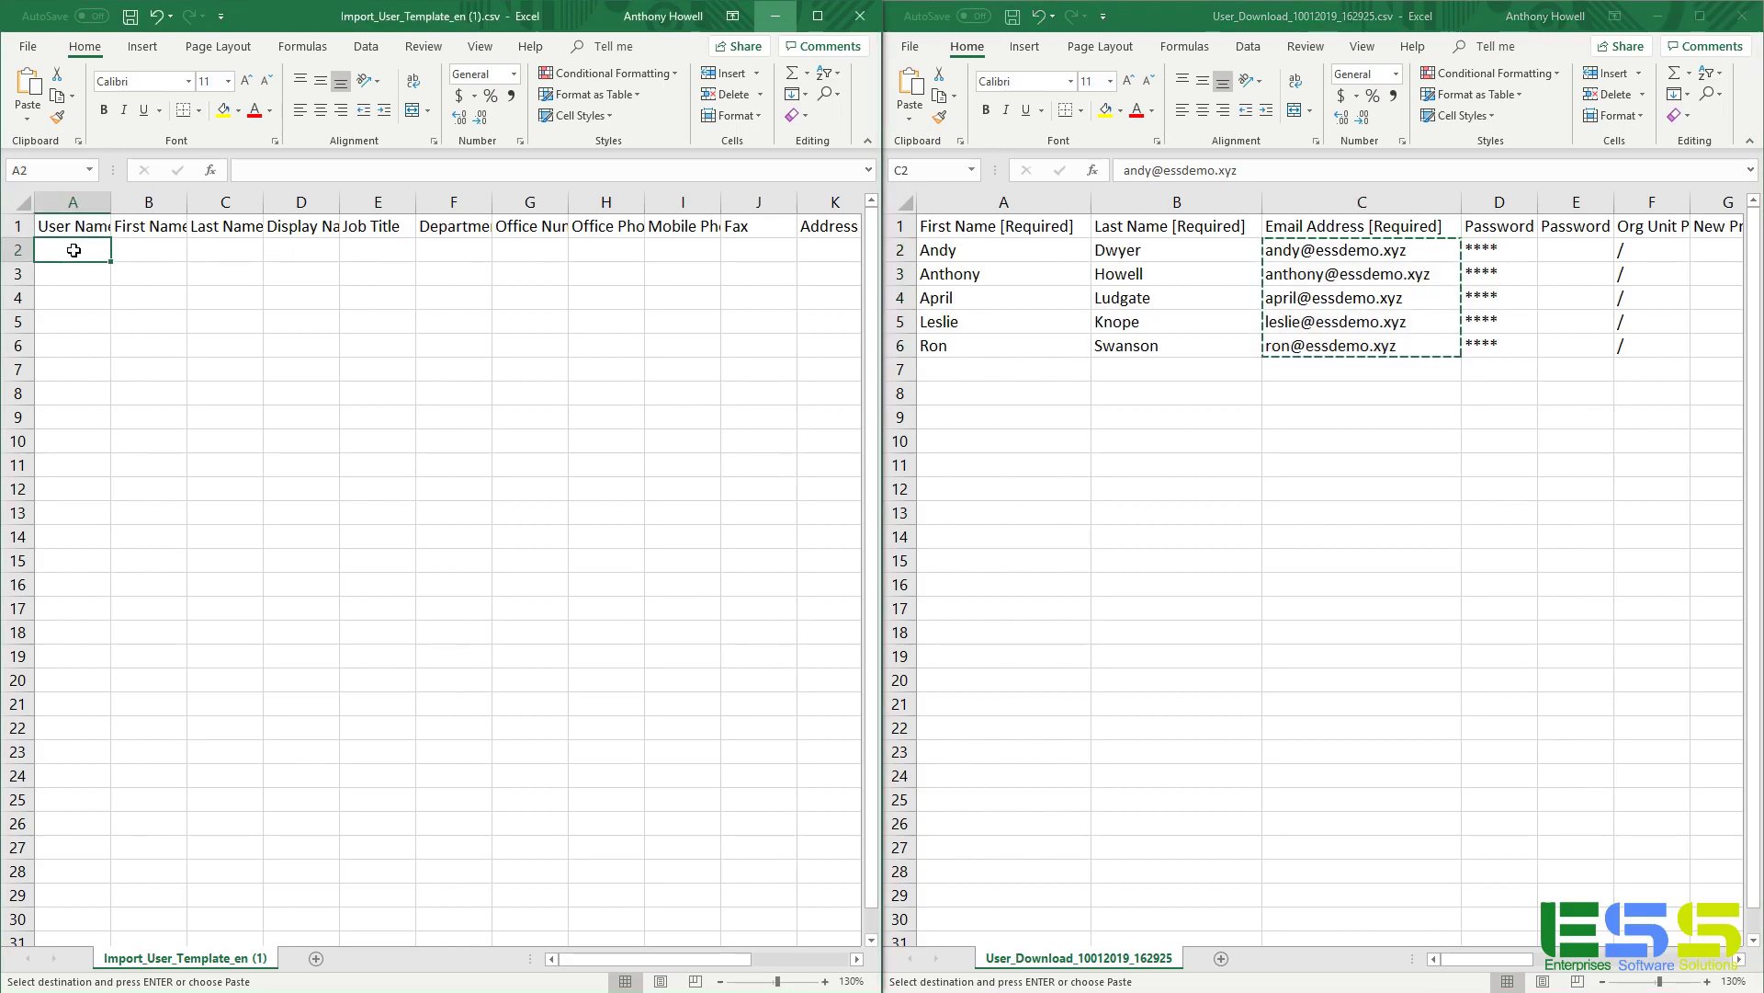
key("ctrl+v")
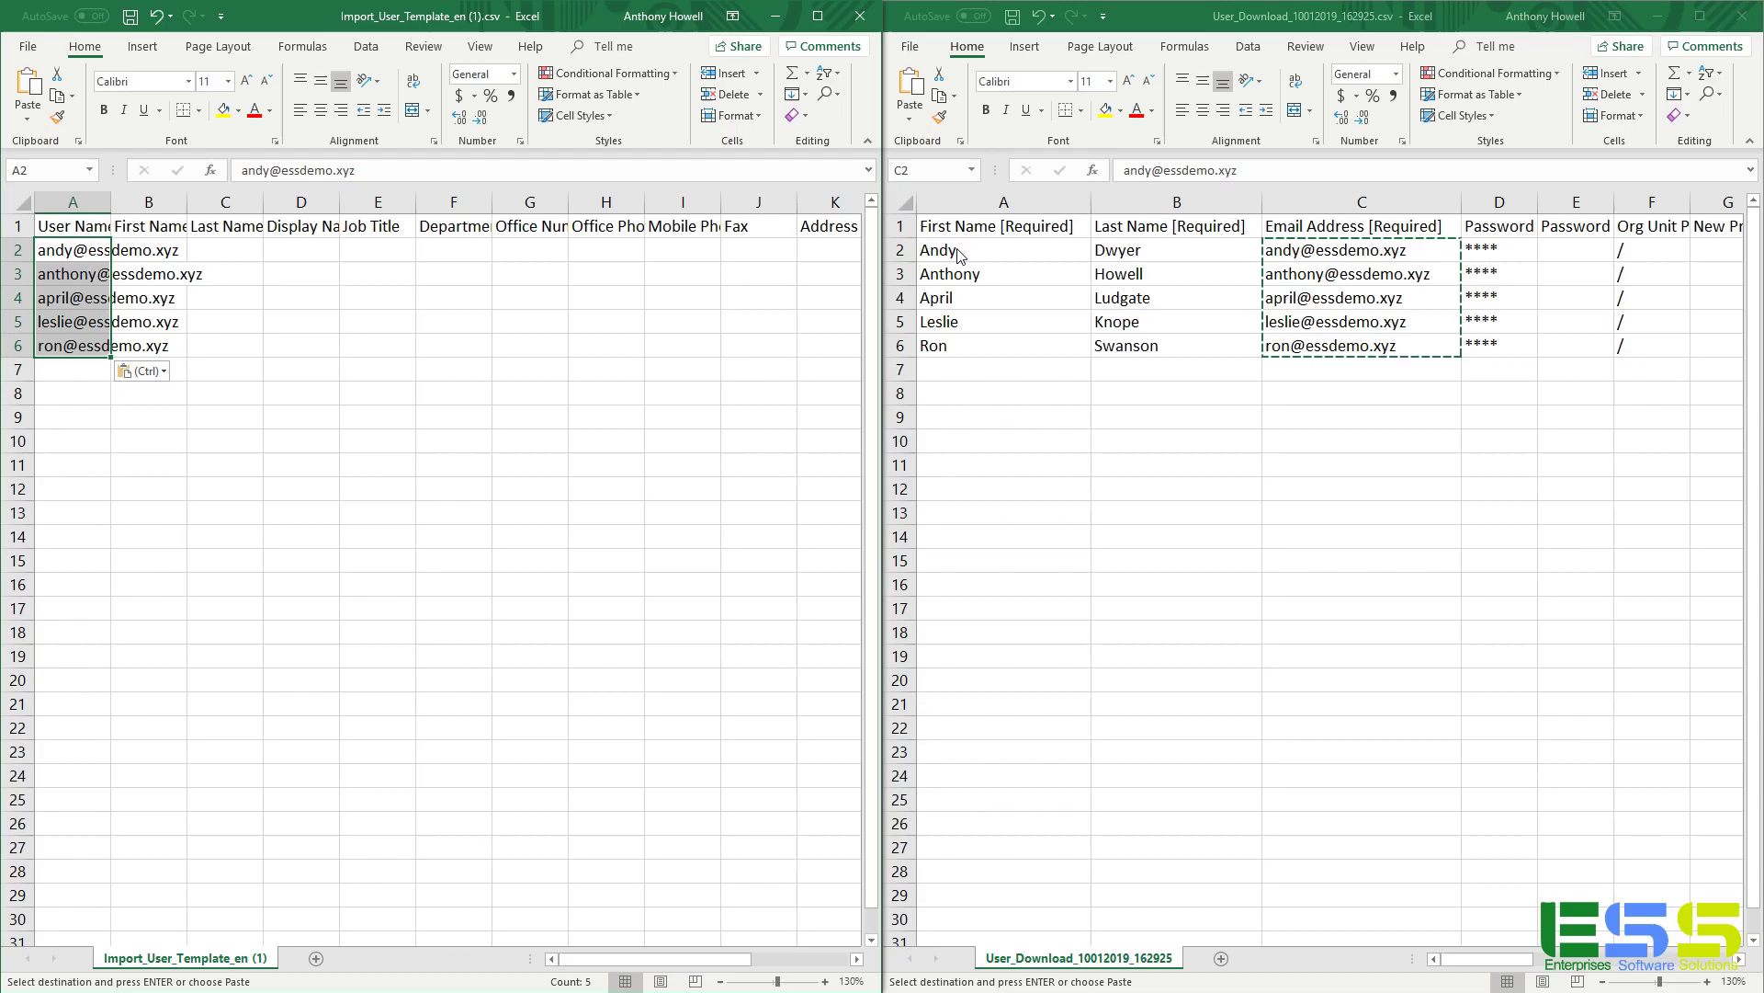
Step: Copy the first names Andy through Ron into the template's First Name column B2:B6
key("alt+Tab")
left_click_drag(966, 248, 958, 346)
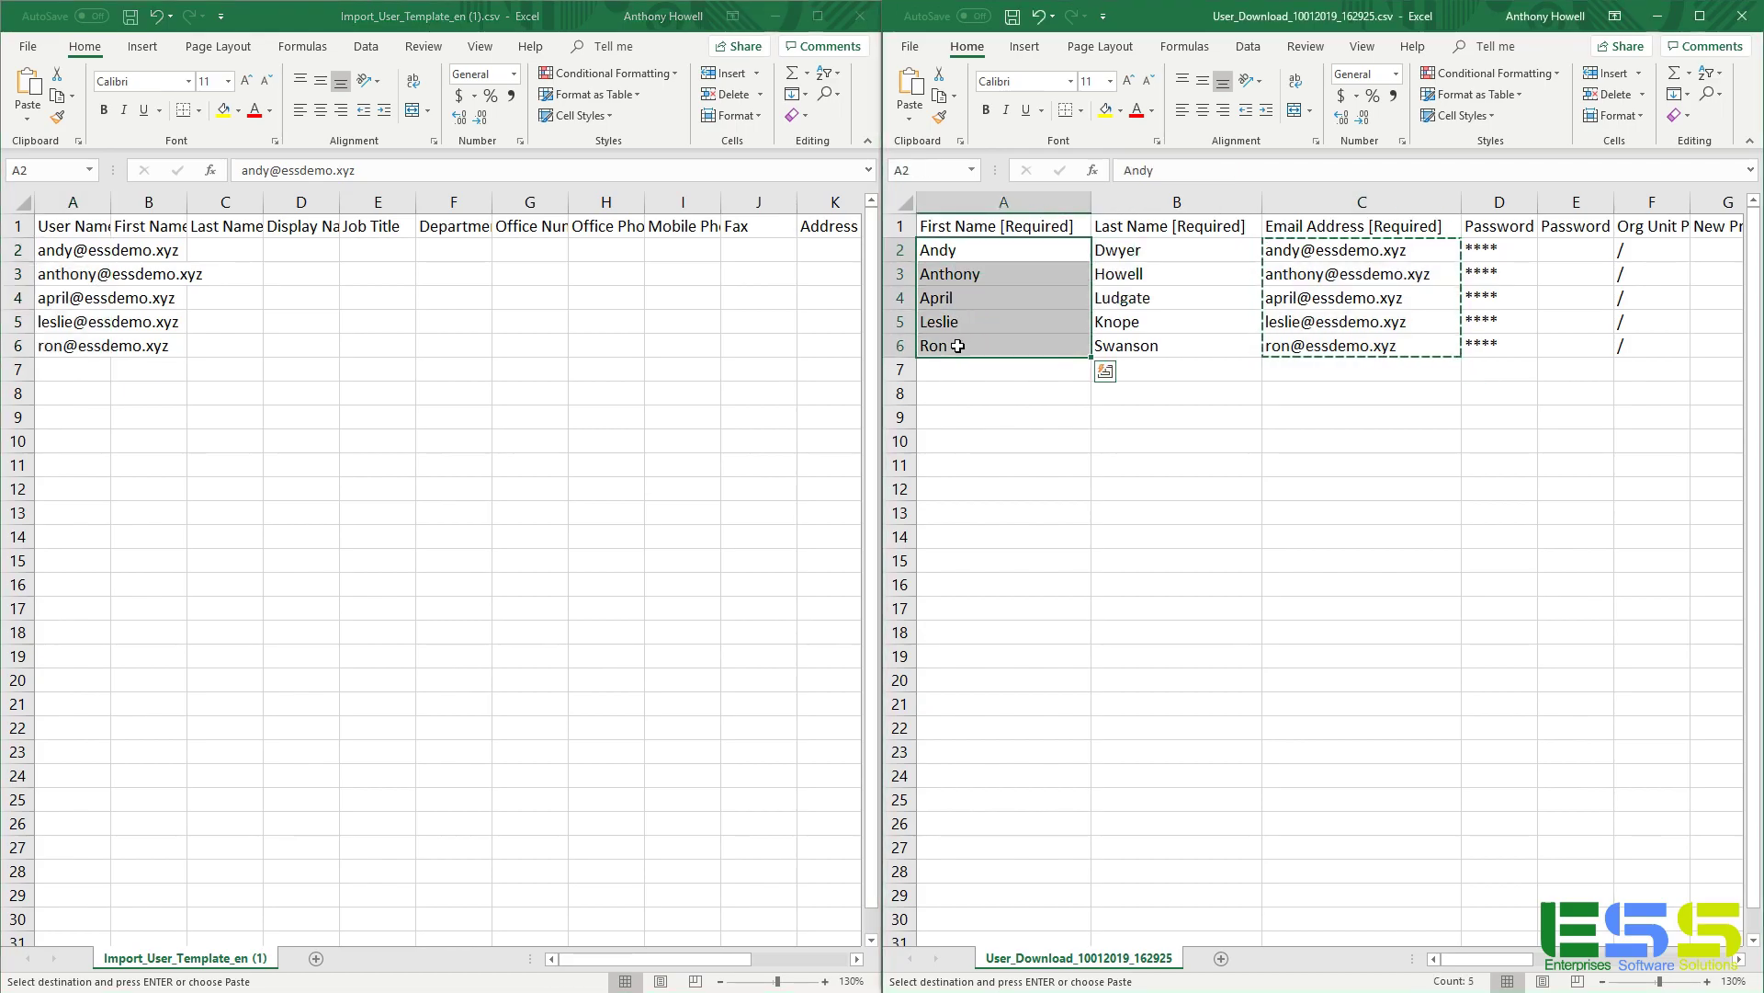
key("ctrl+c")
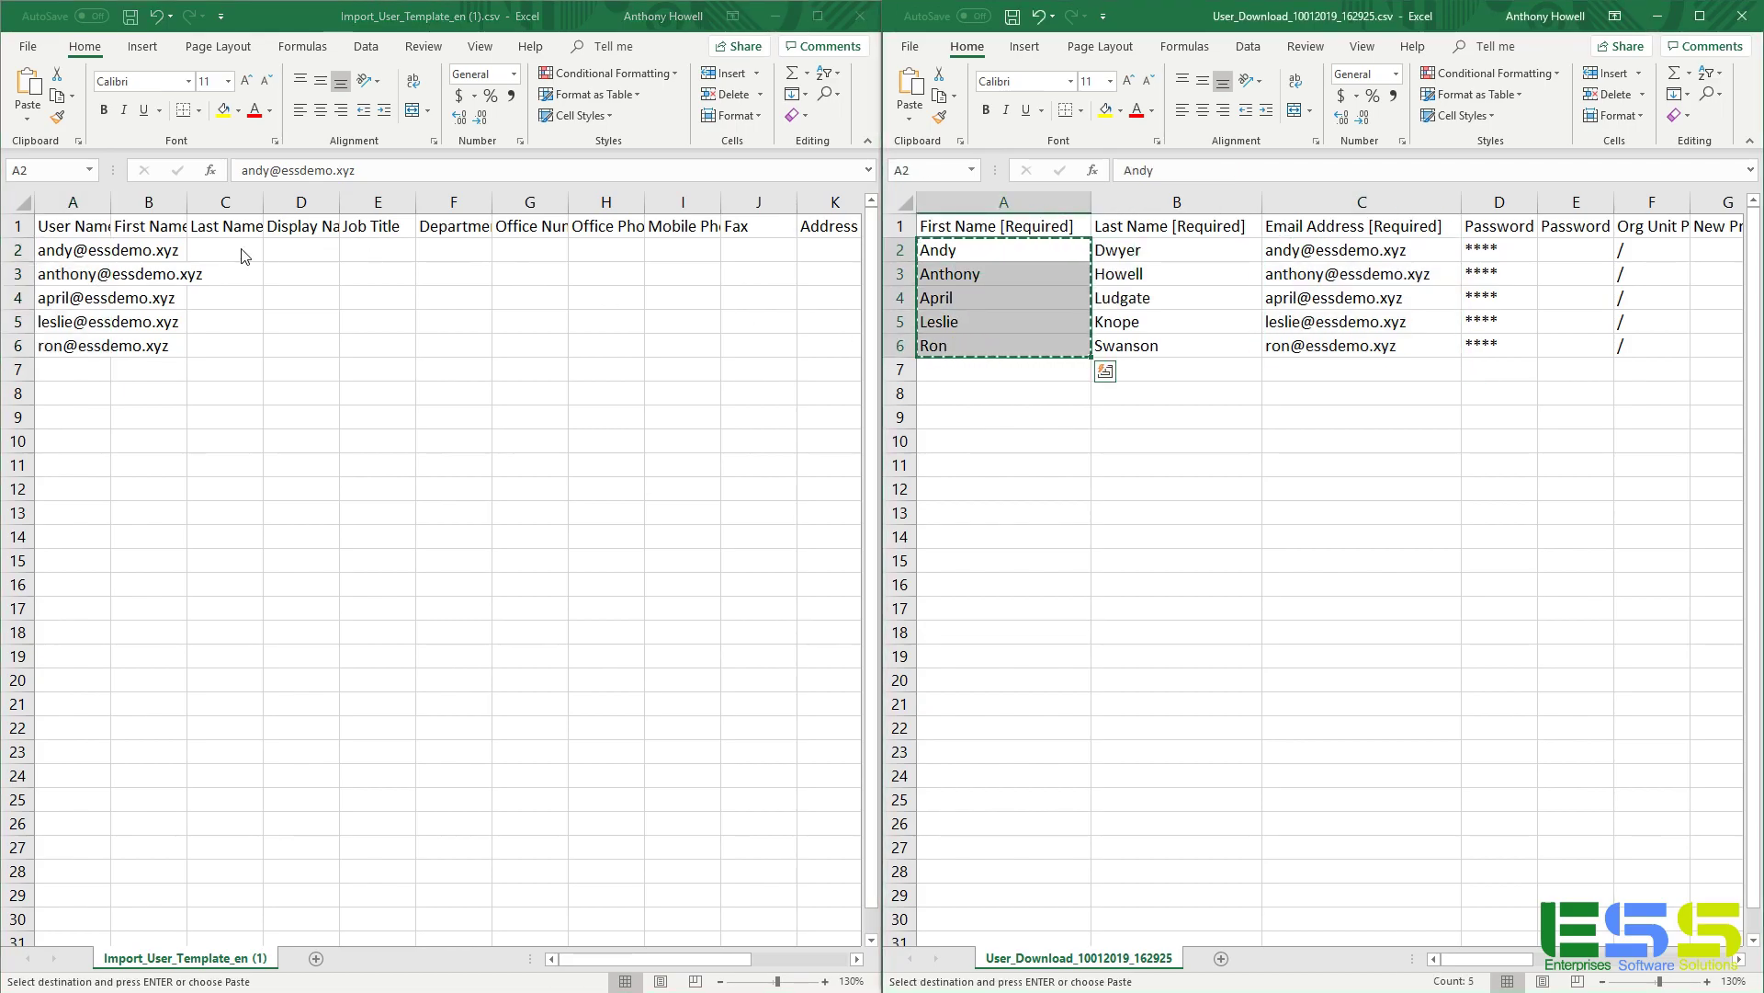
key("alt+Tab")
left_click(172, 248)
key("ctrl+v")
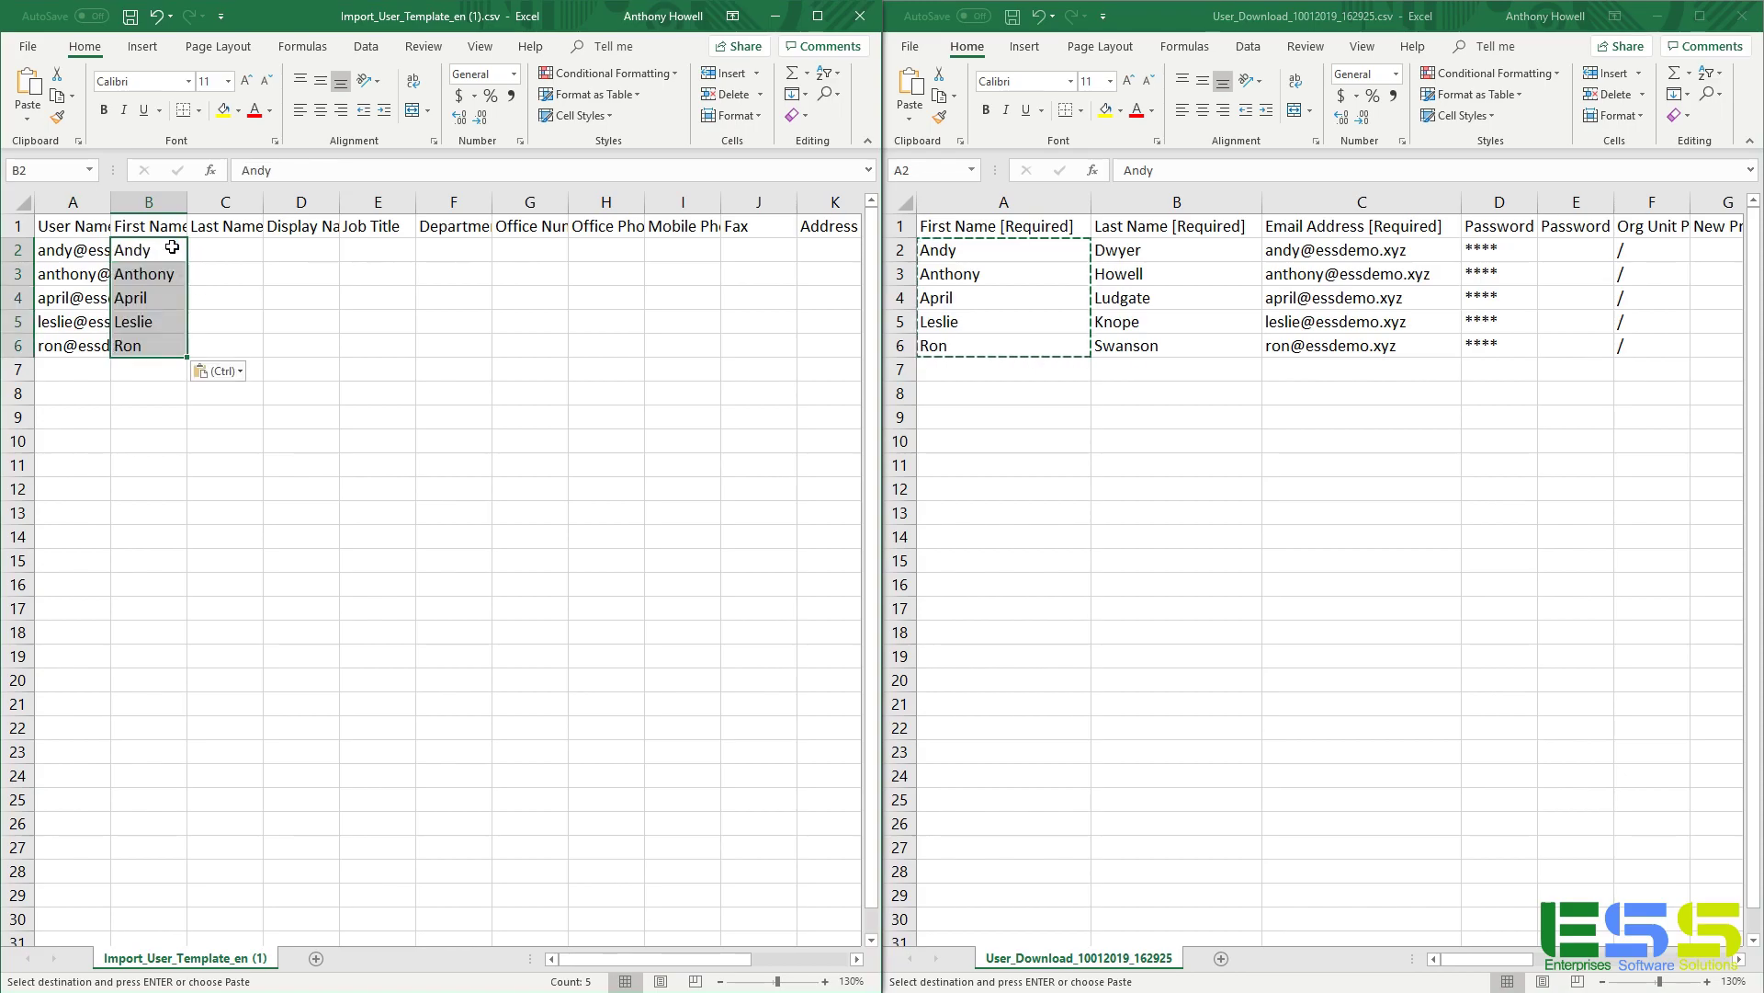
Step: Copy the last names Dwyer through Swanson into the template's Last Name column
left_click(1139, 255)
left_click_drag(1139, 255, 1149, 342)
key("ctrl+c")
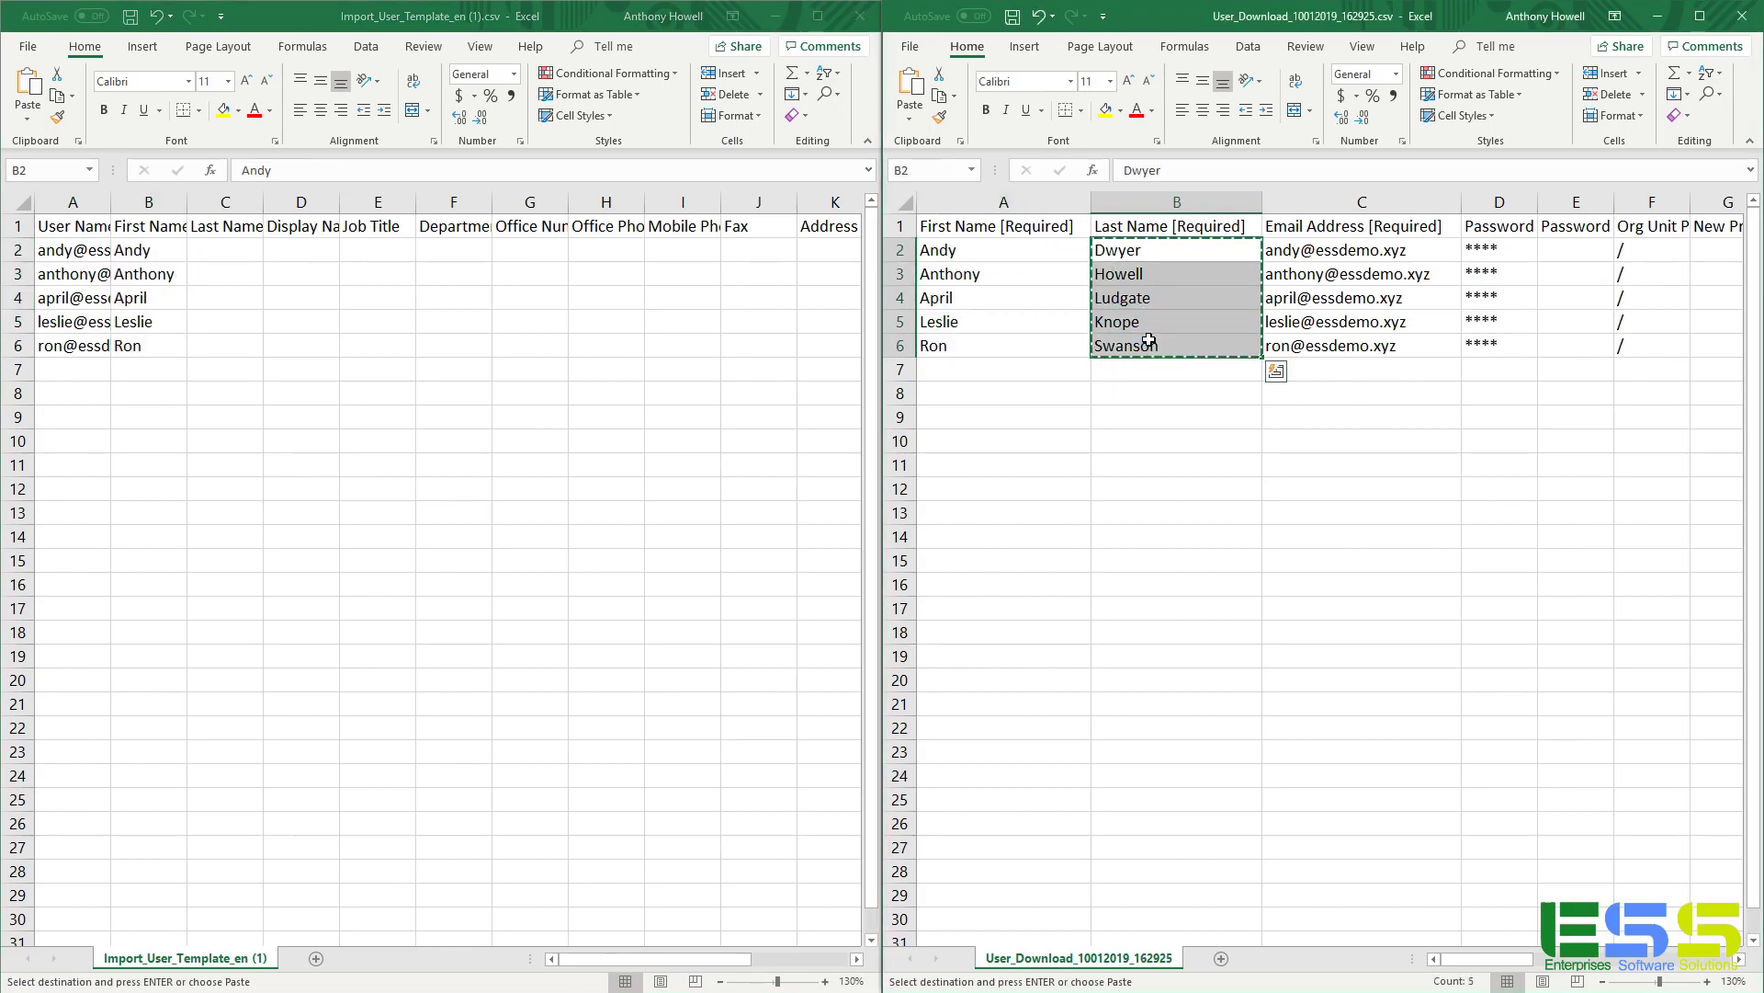
left_click(233, 250)
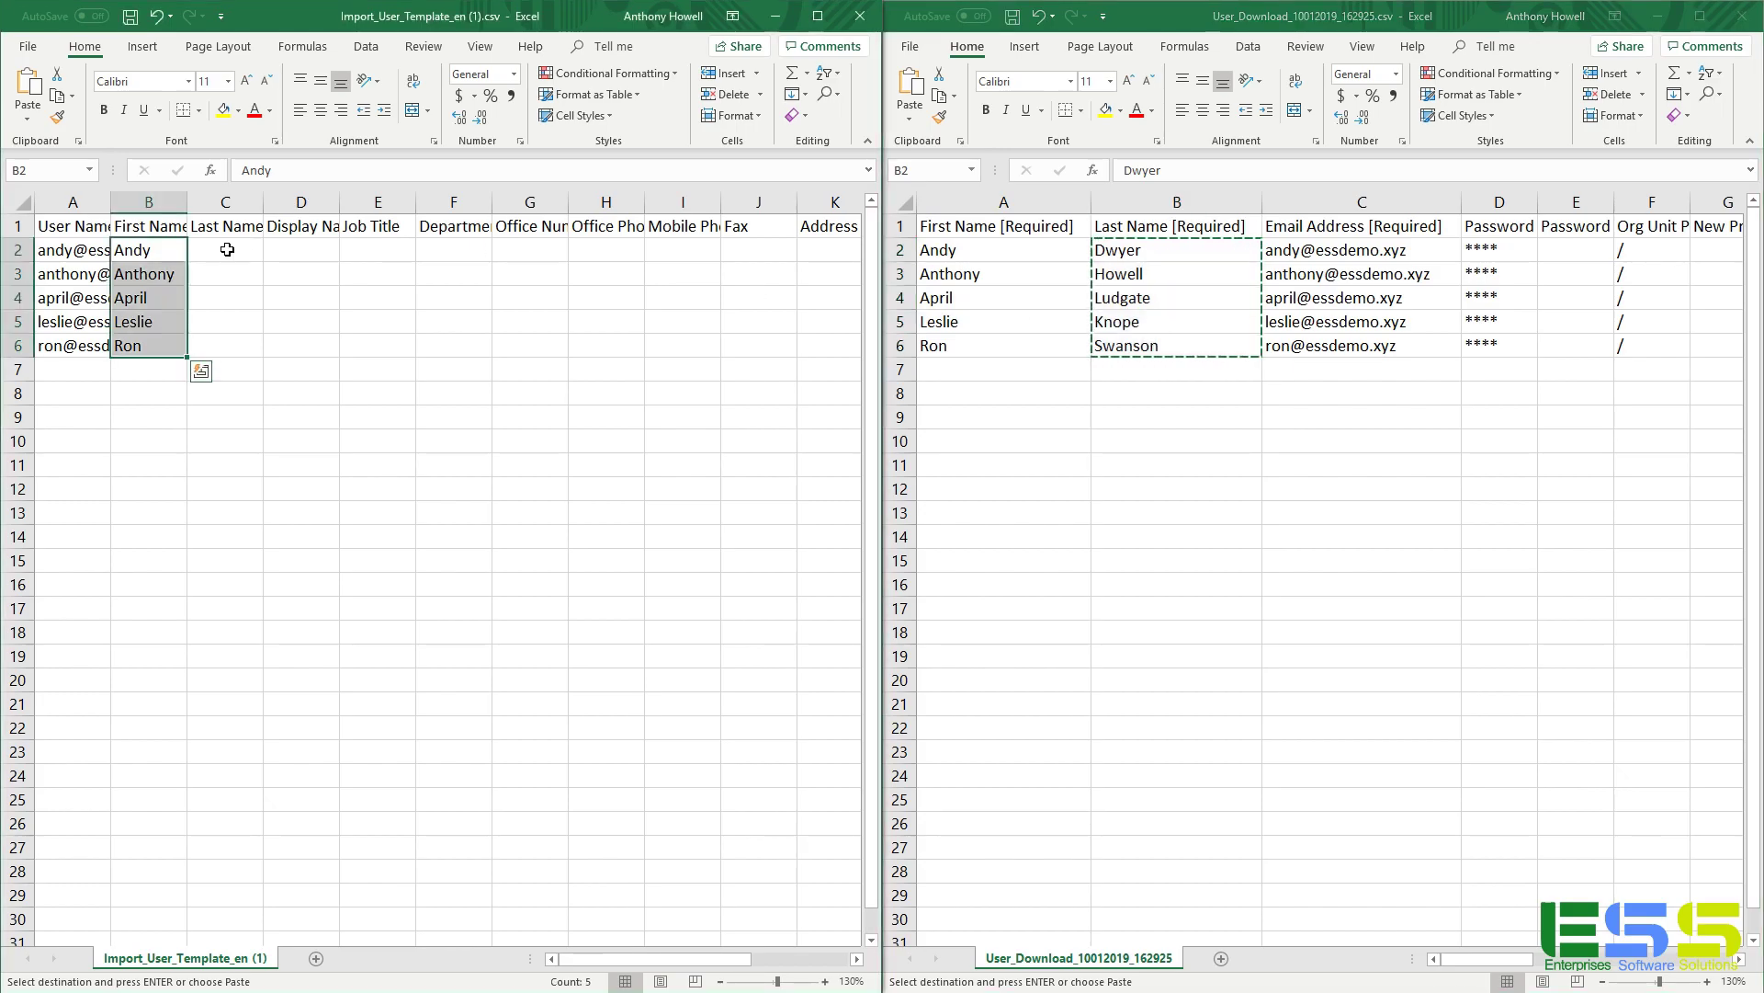
left_click(233, 250)
key("ctrl+v")
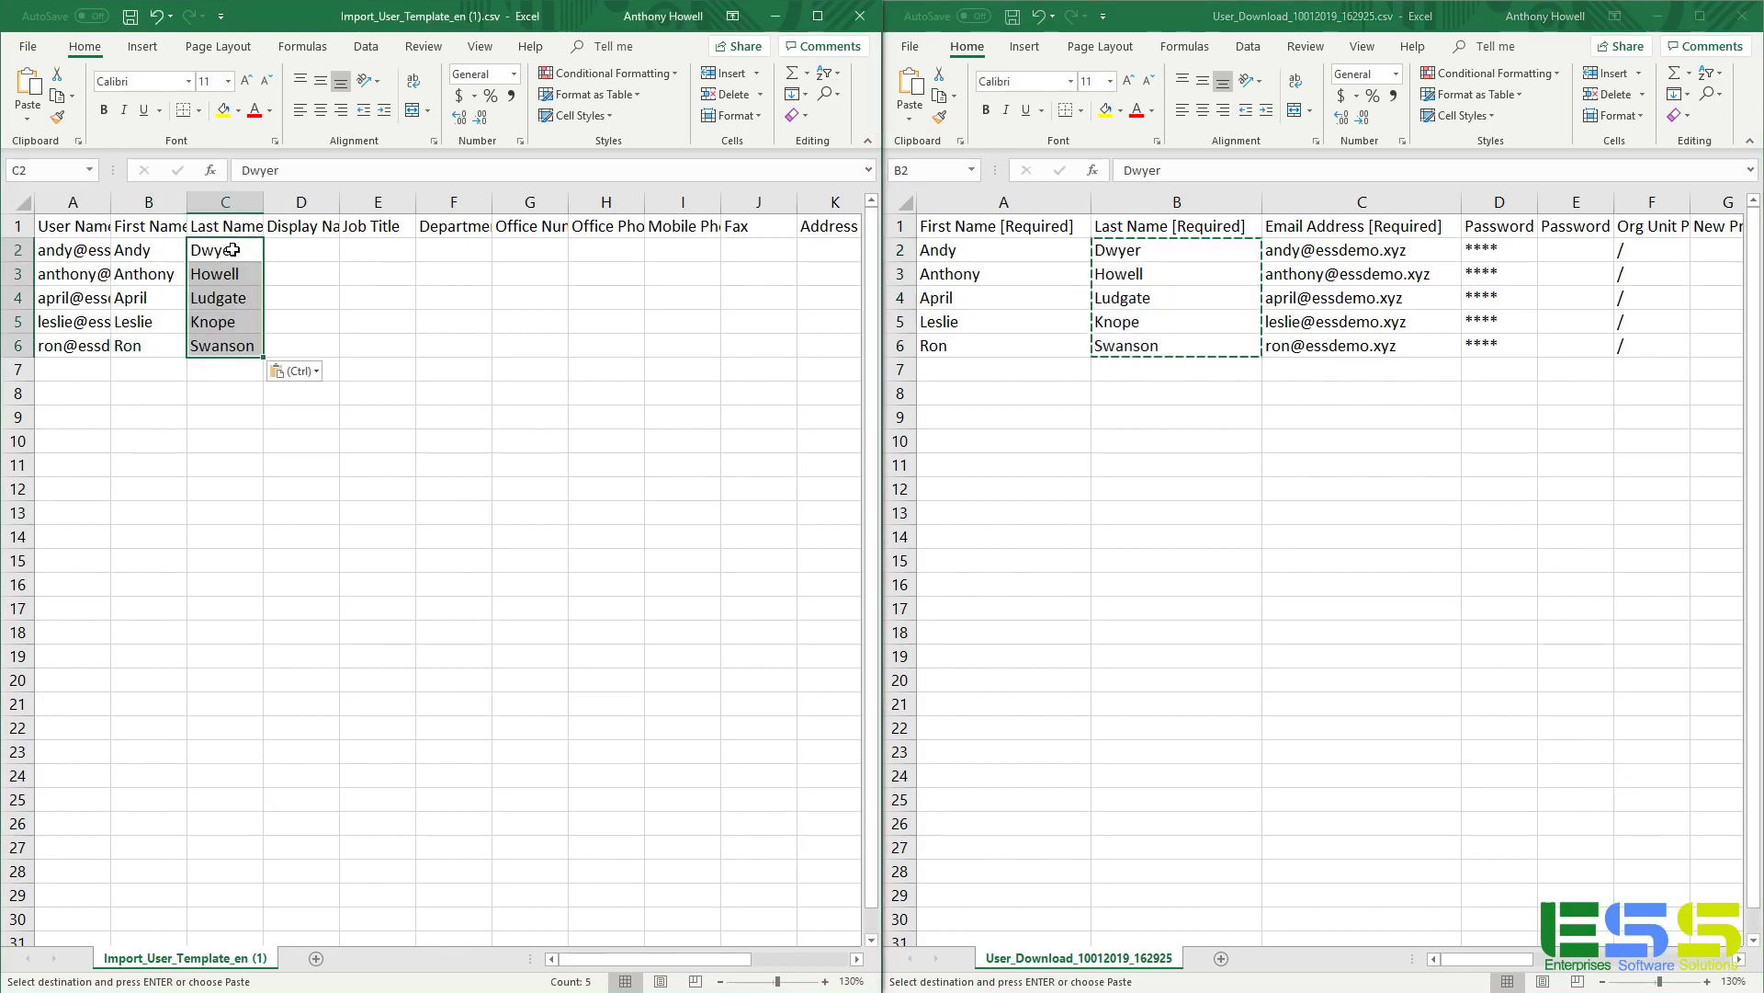
left_click(308, 253)
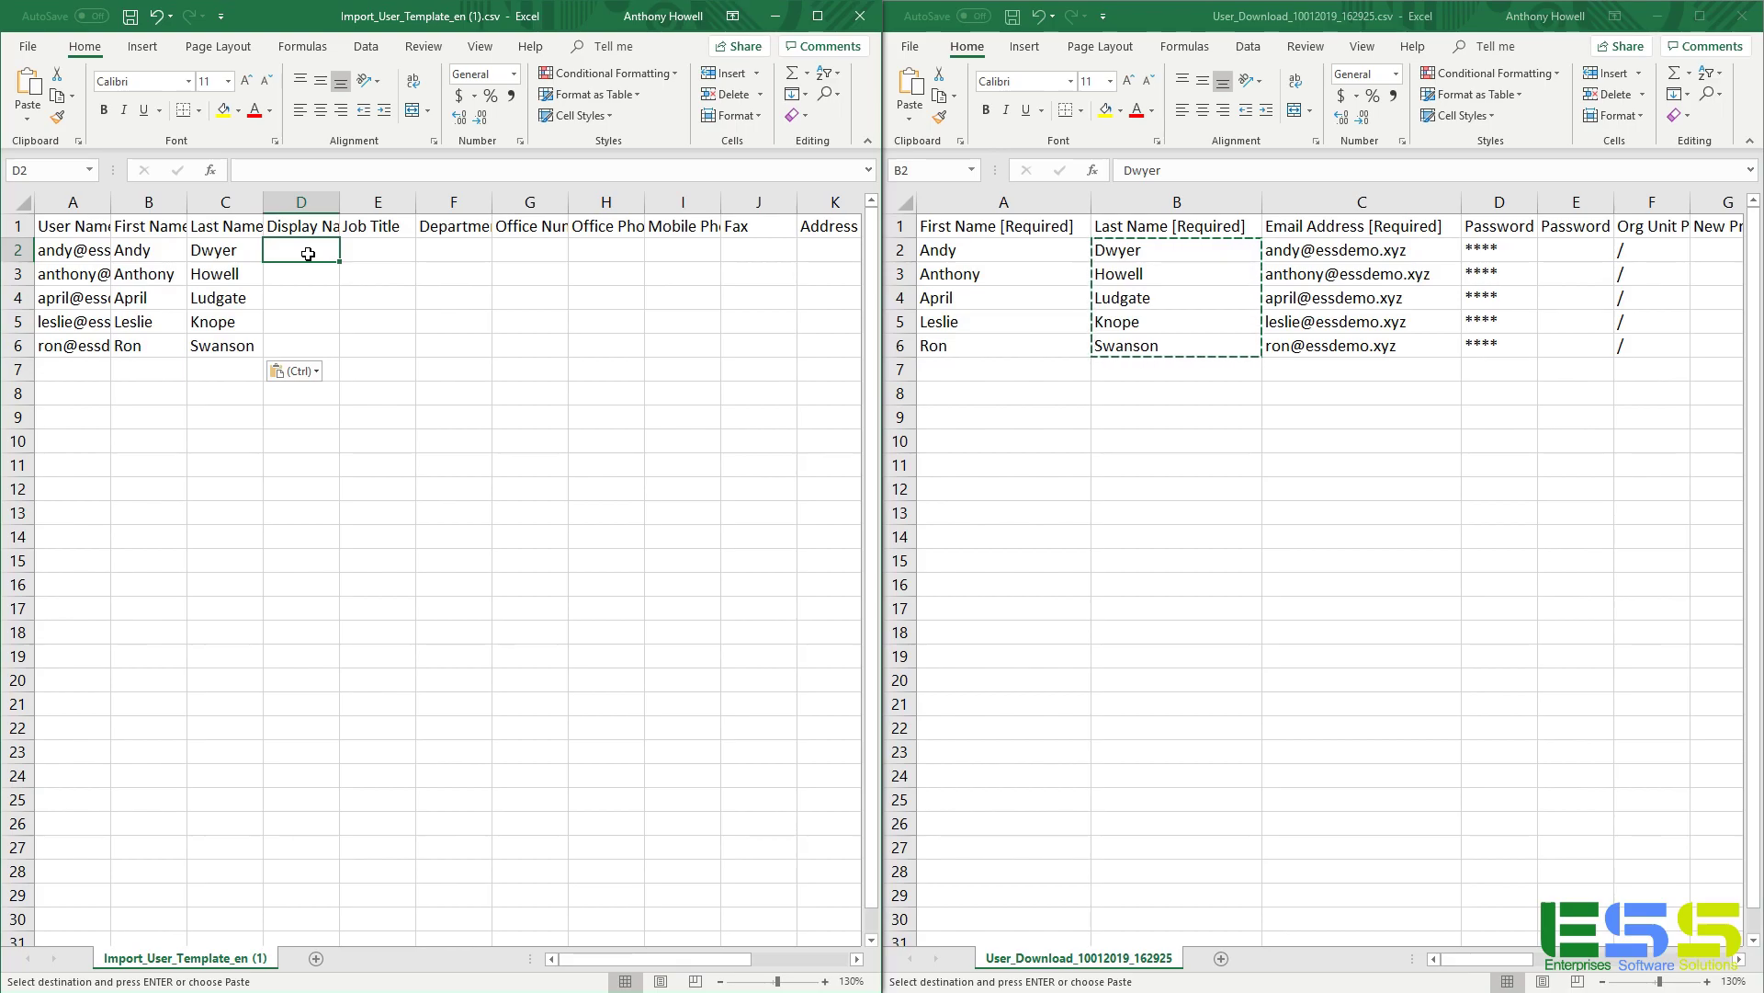
Step: Enter 'Andy Dwyer' in D2 and Flash Fill the remaining four display names in D3:D6
type("Andy Dwyer")
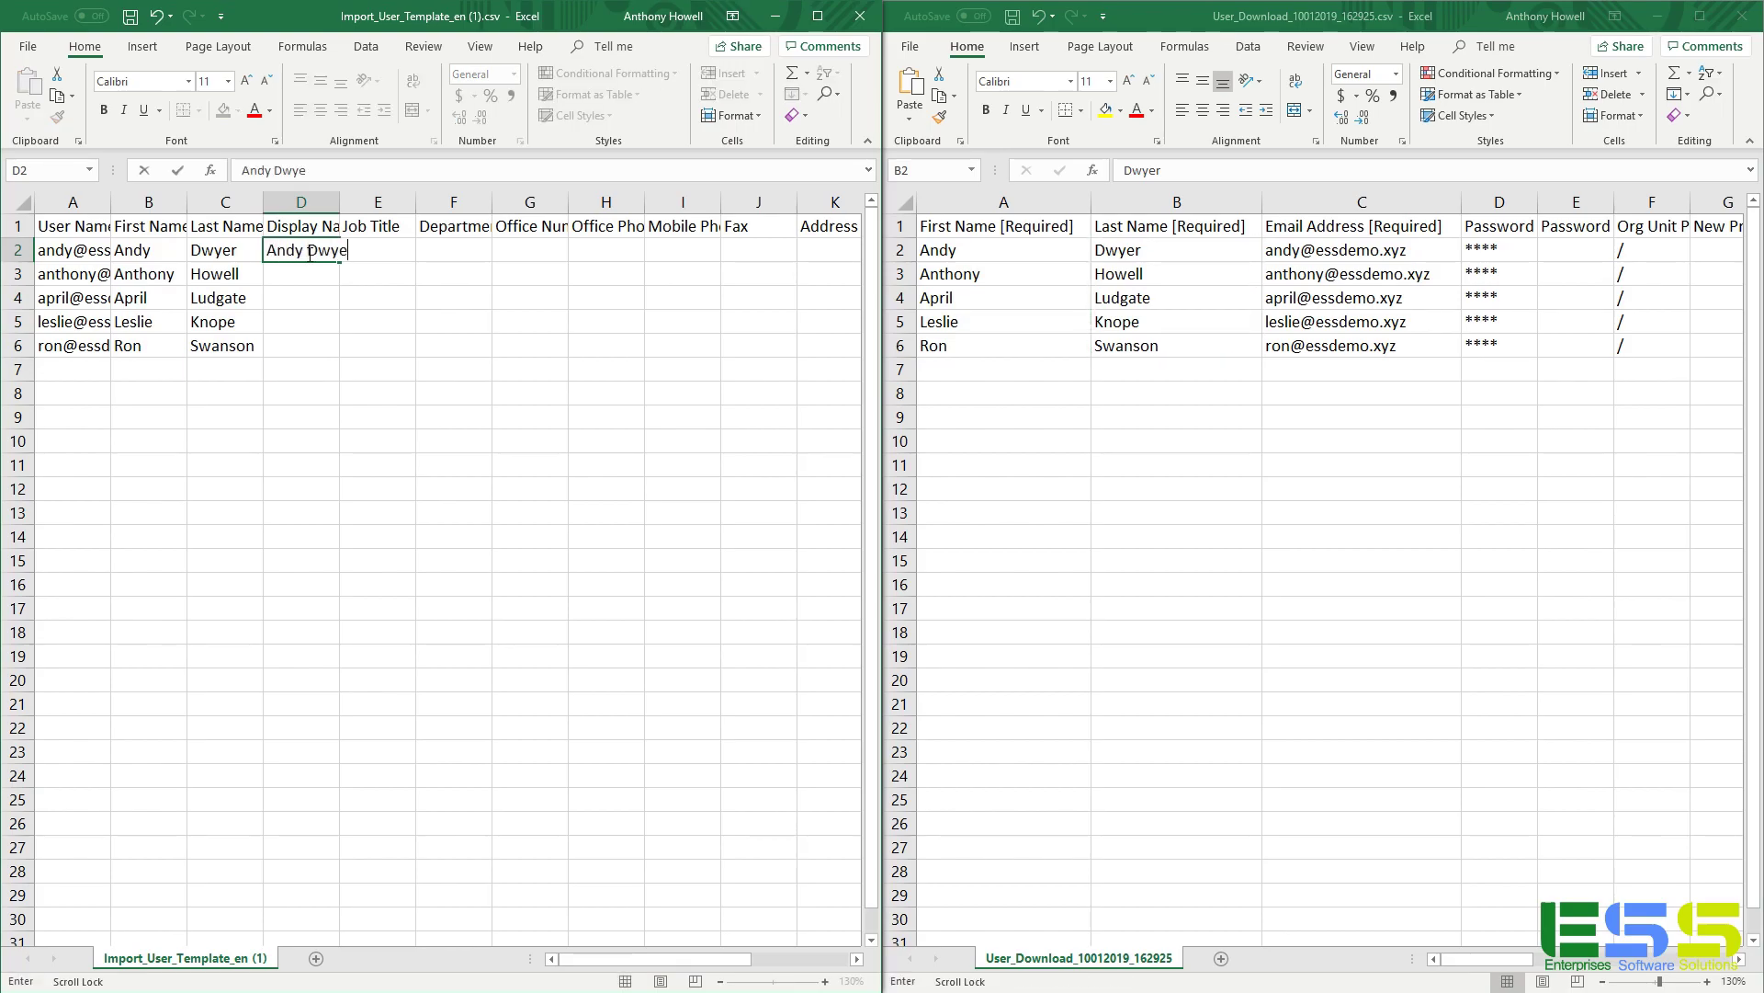
key("Return")
type("Anthony Howell")
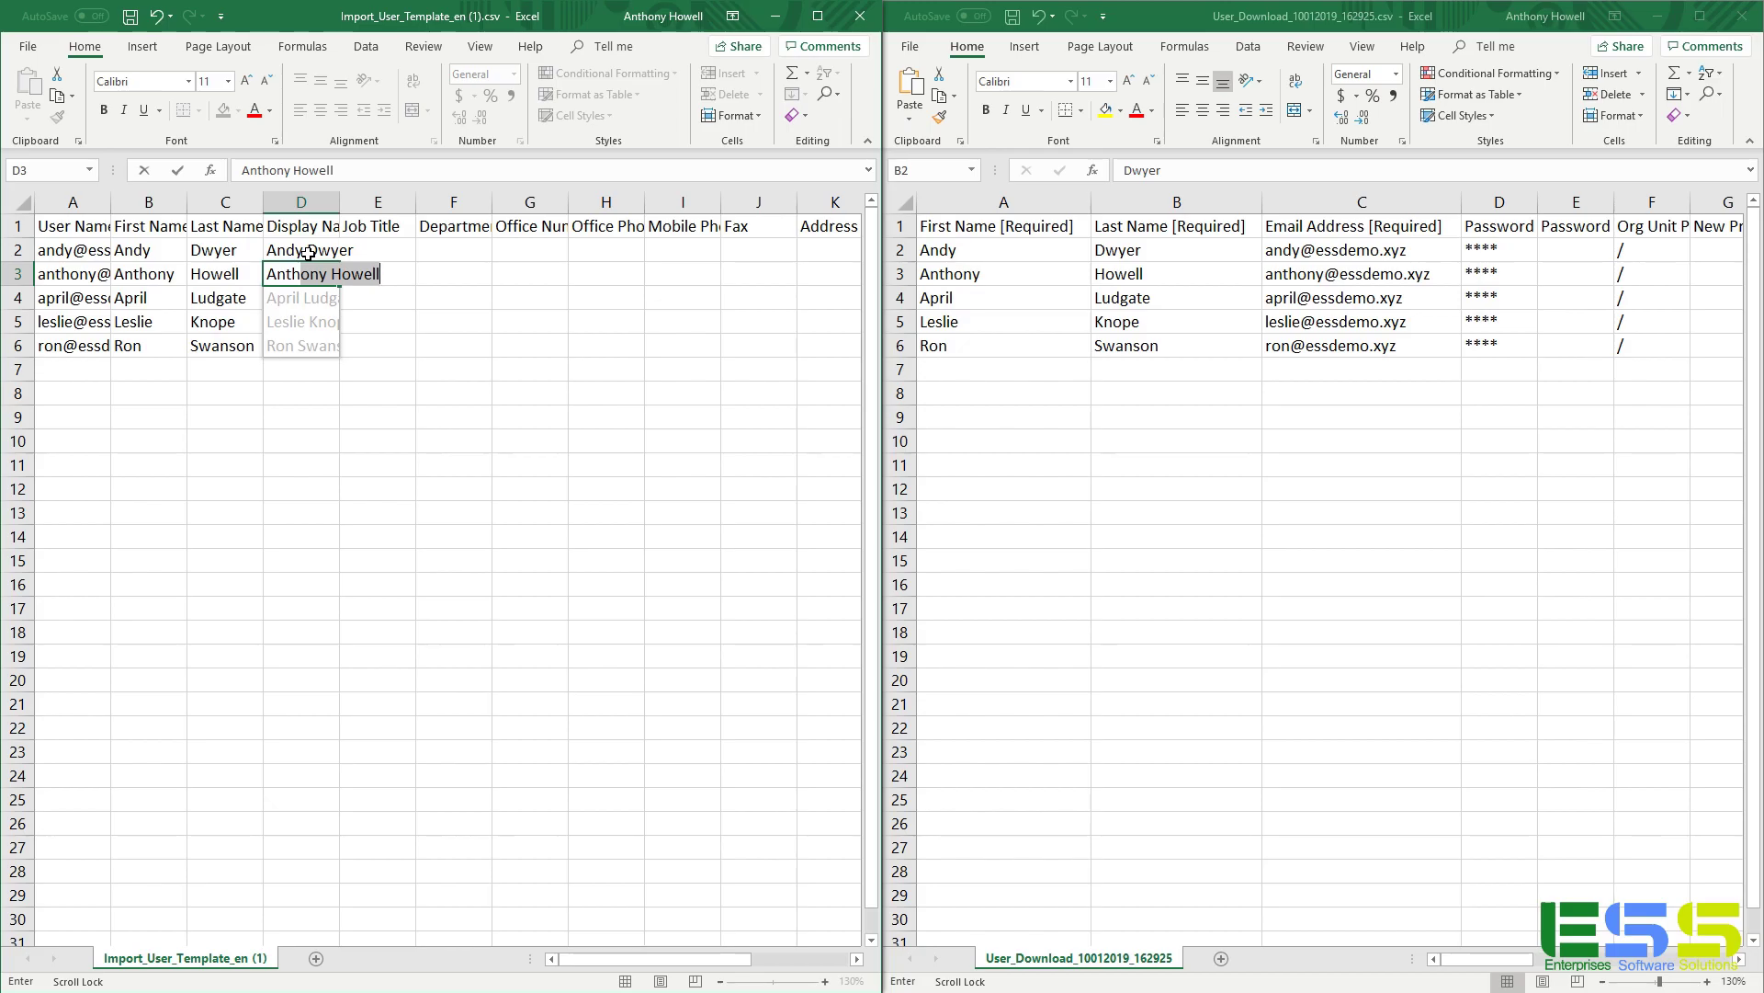
key("Return")
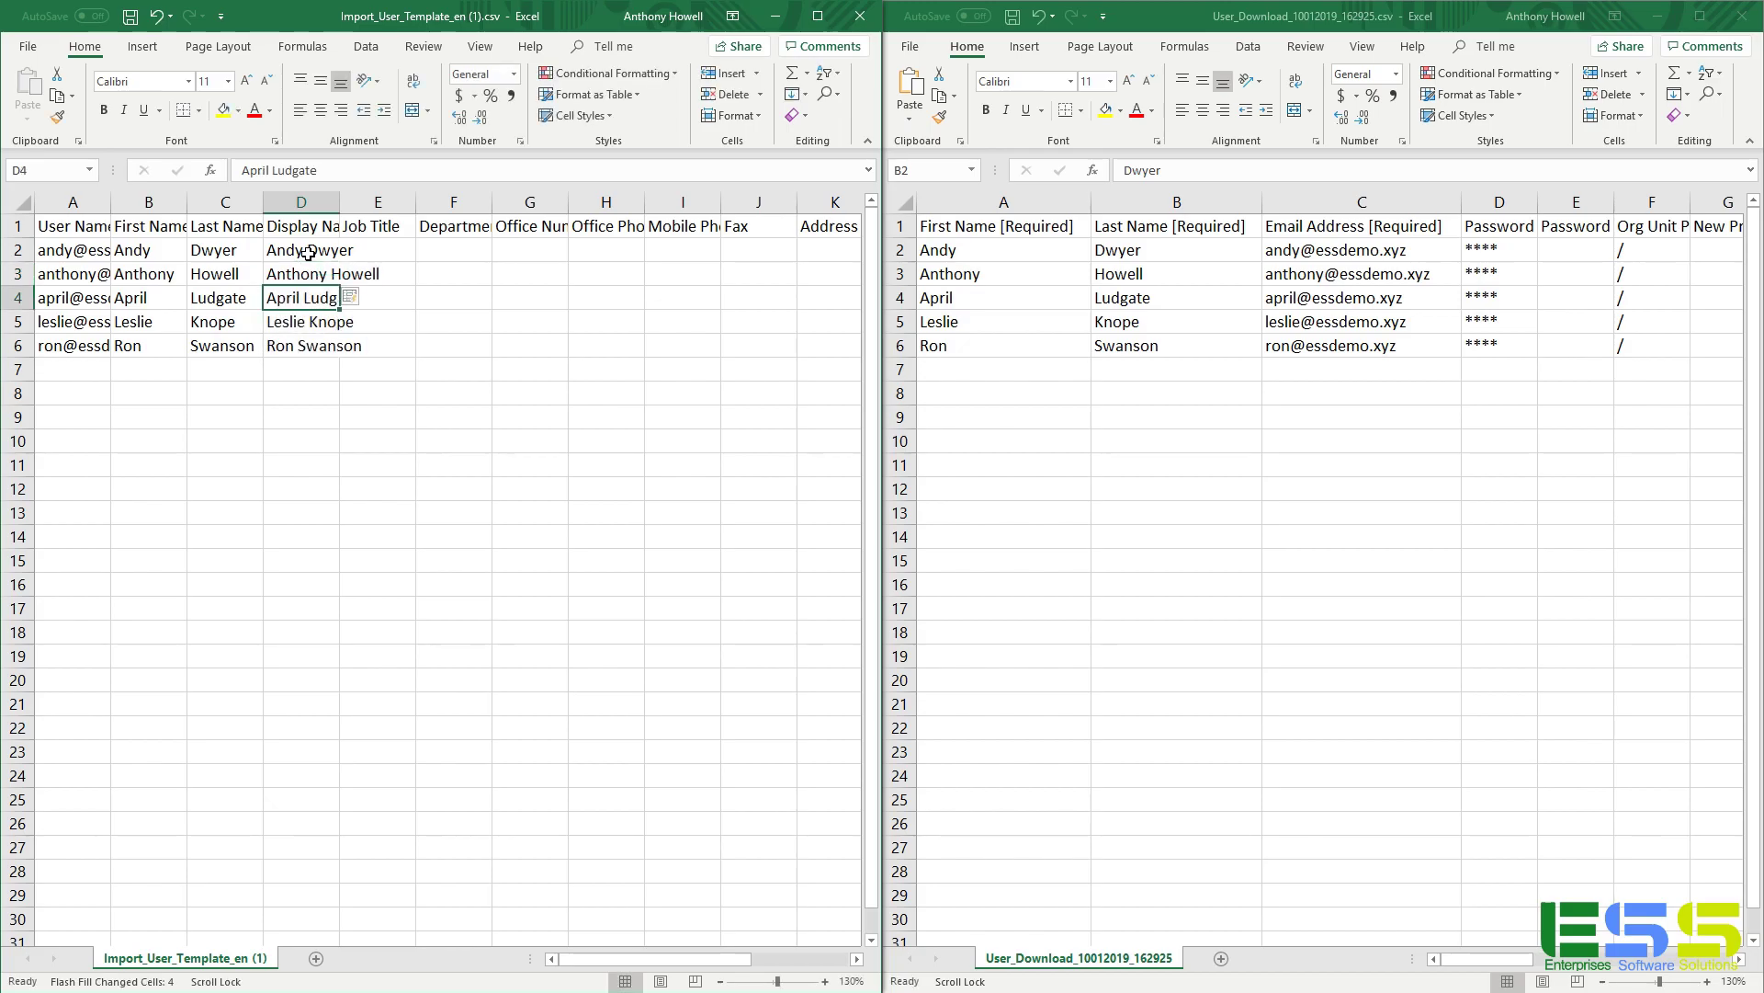
left_click(607, 963)
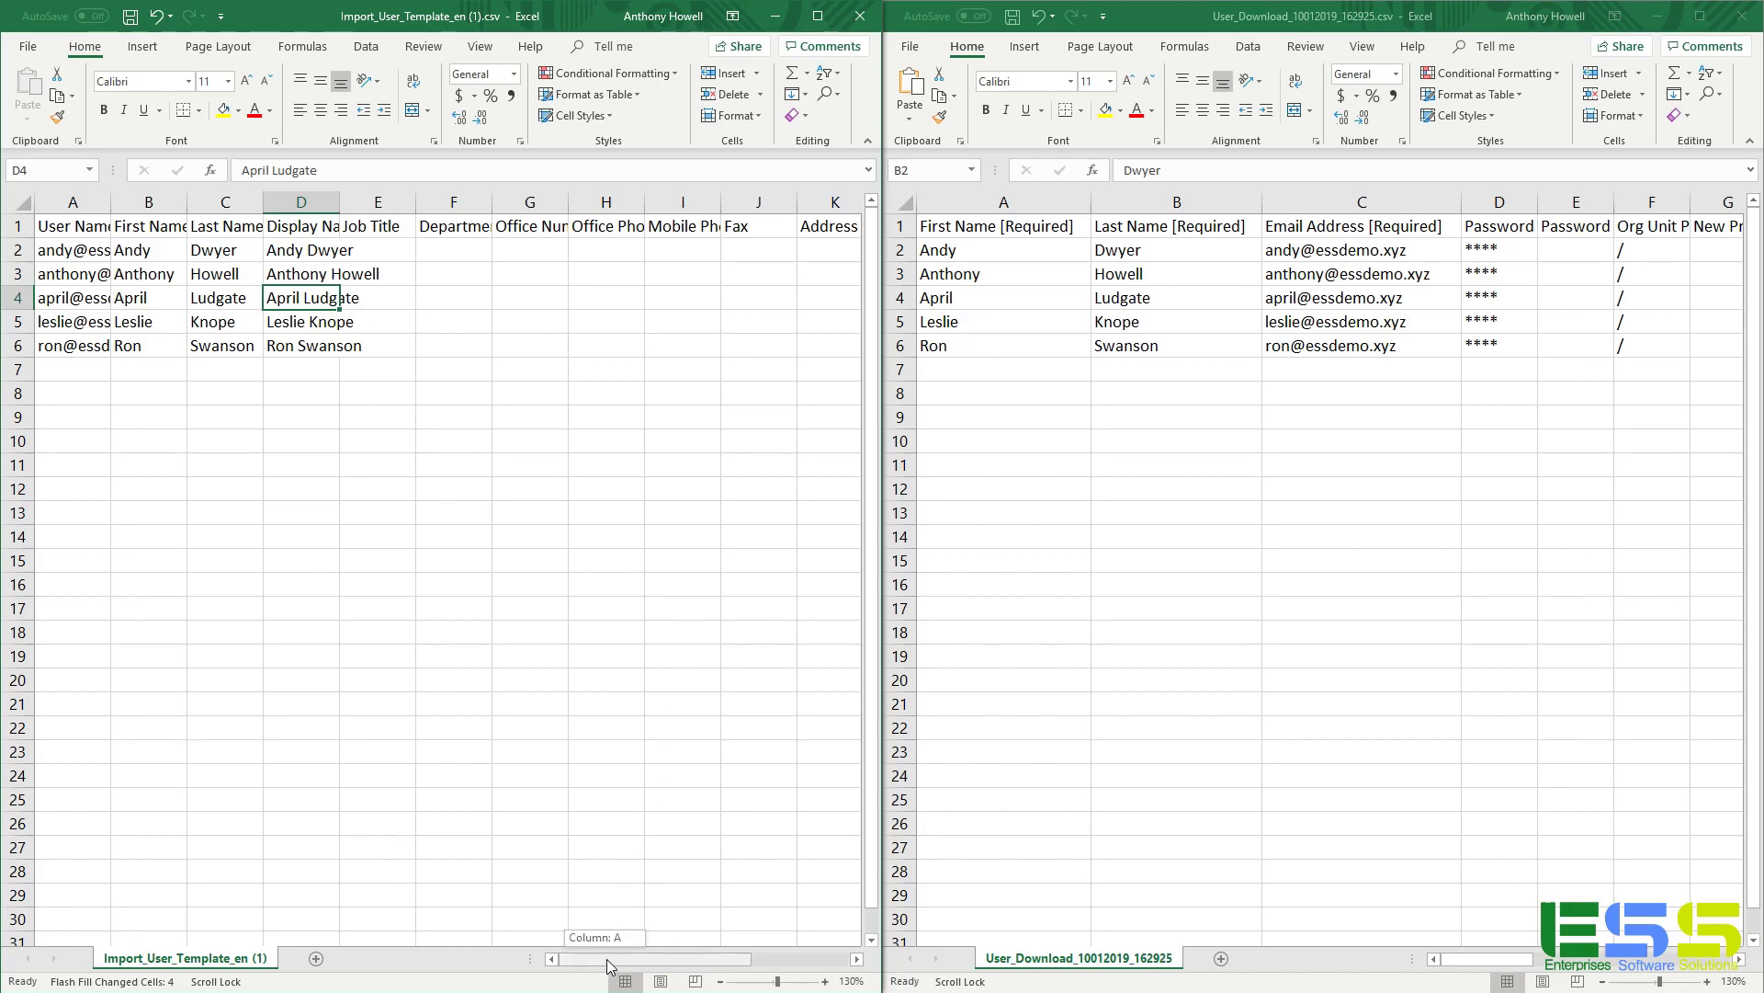
left_click_drag(608, 963, 726, 965)
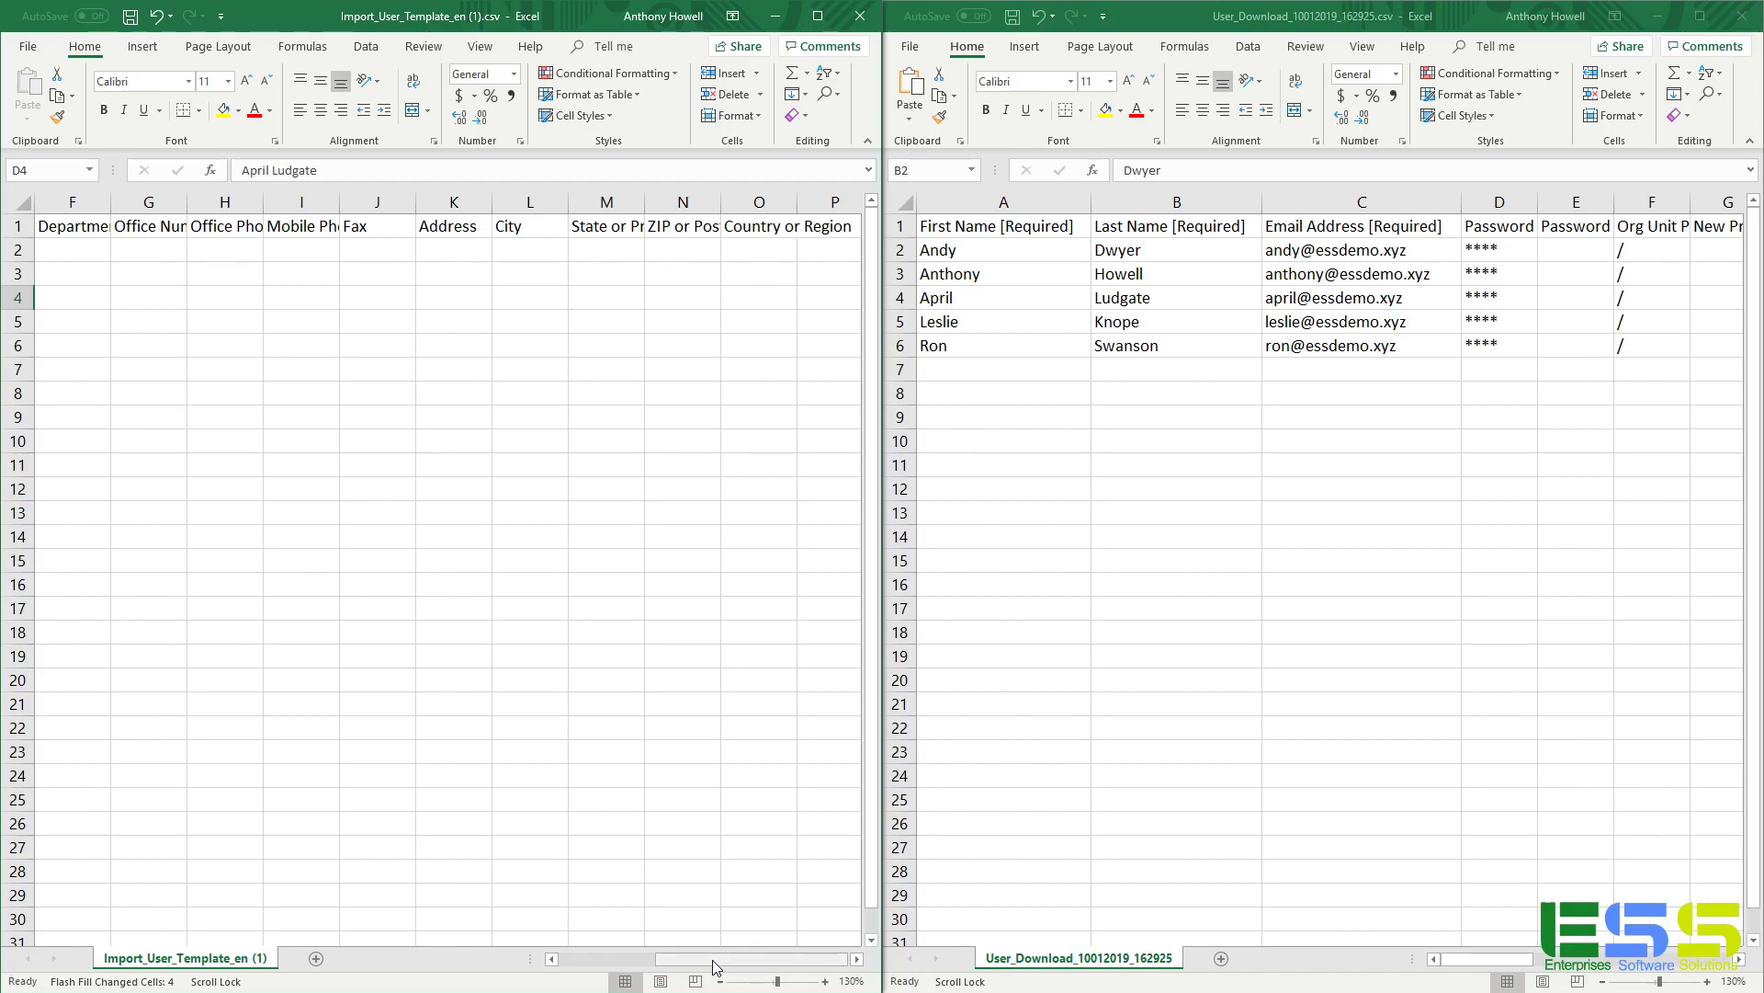
left_click_drag(719, 963, 624, 963)
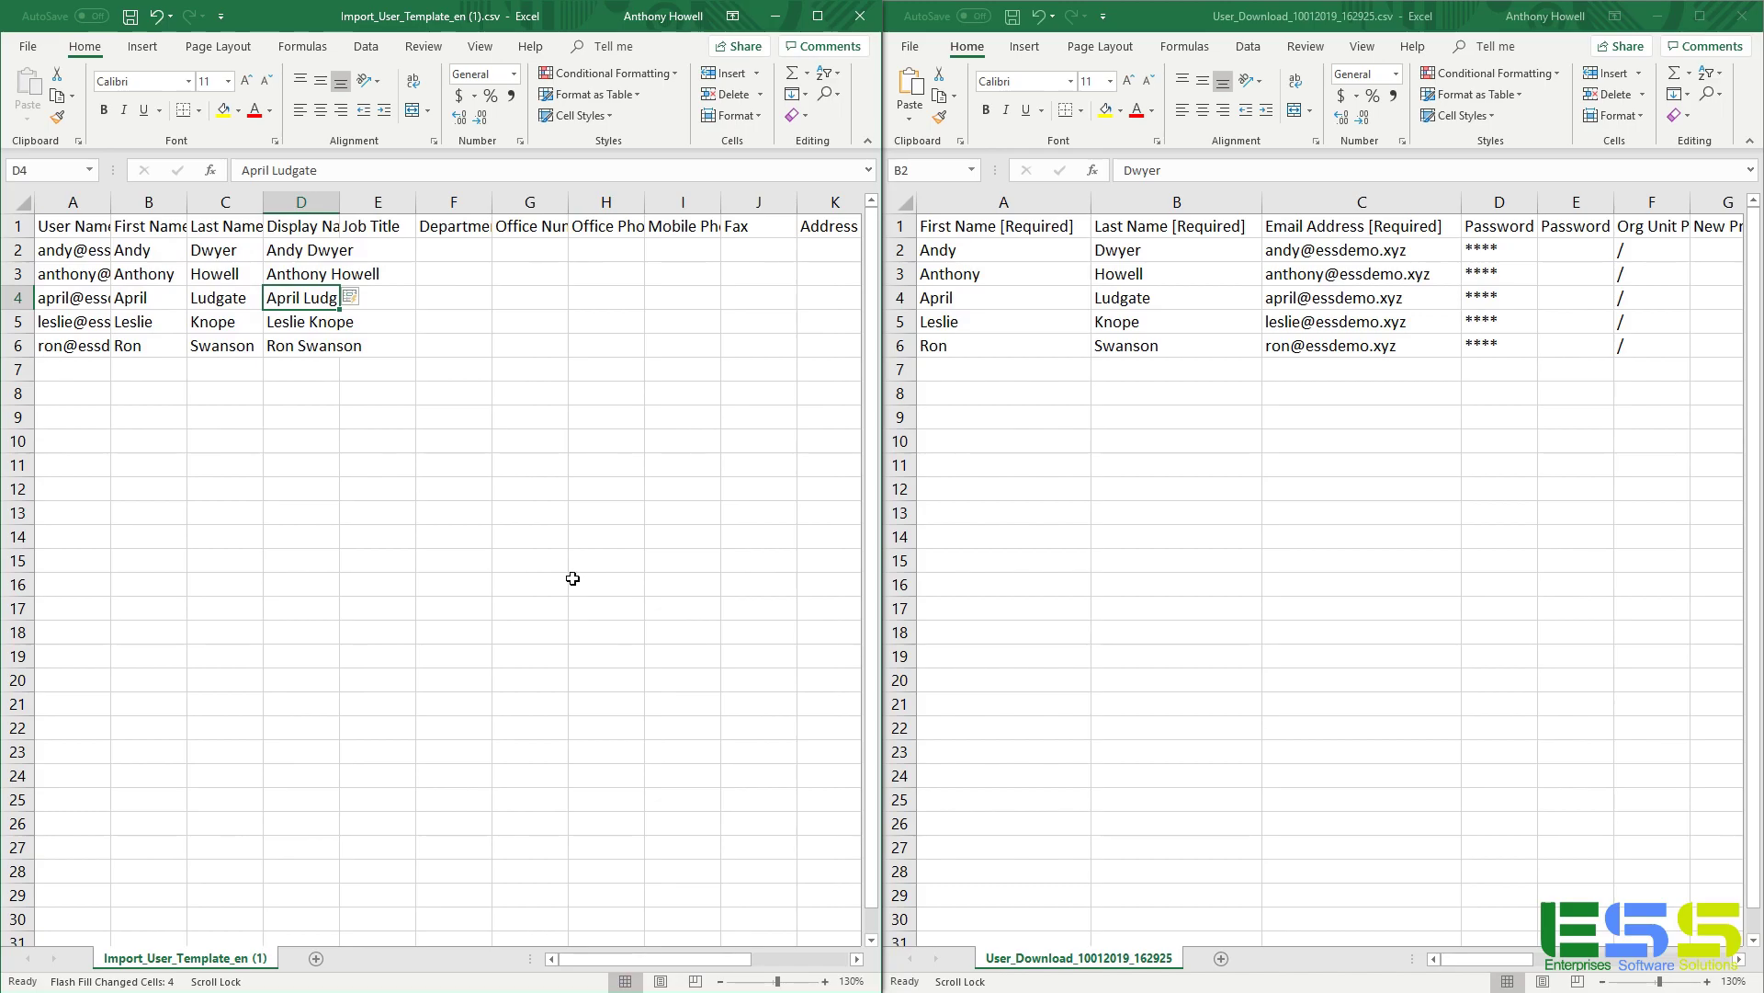
Step: Save the filled Import_User_Template_en (1).csv and switch back to the admin center import panel
left_click(482, 375)
left_click(28, 46)
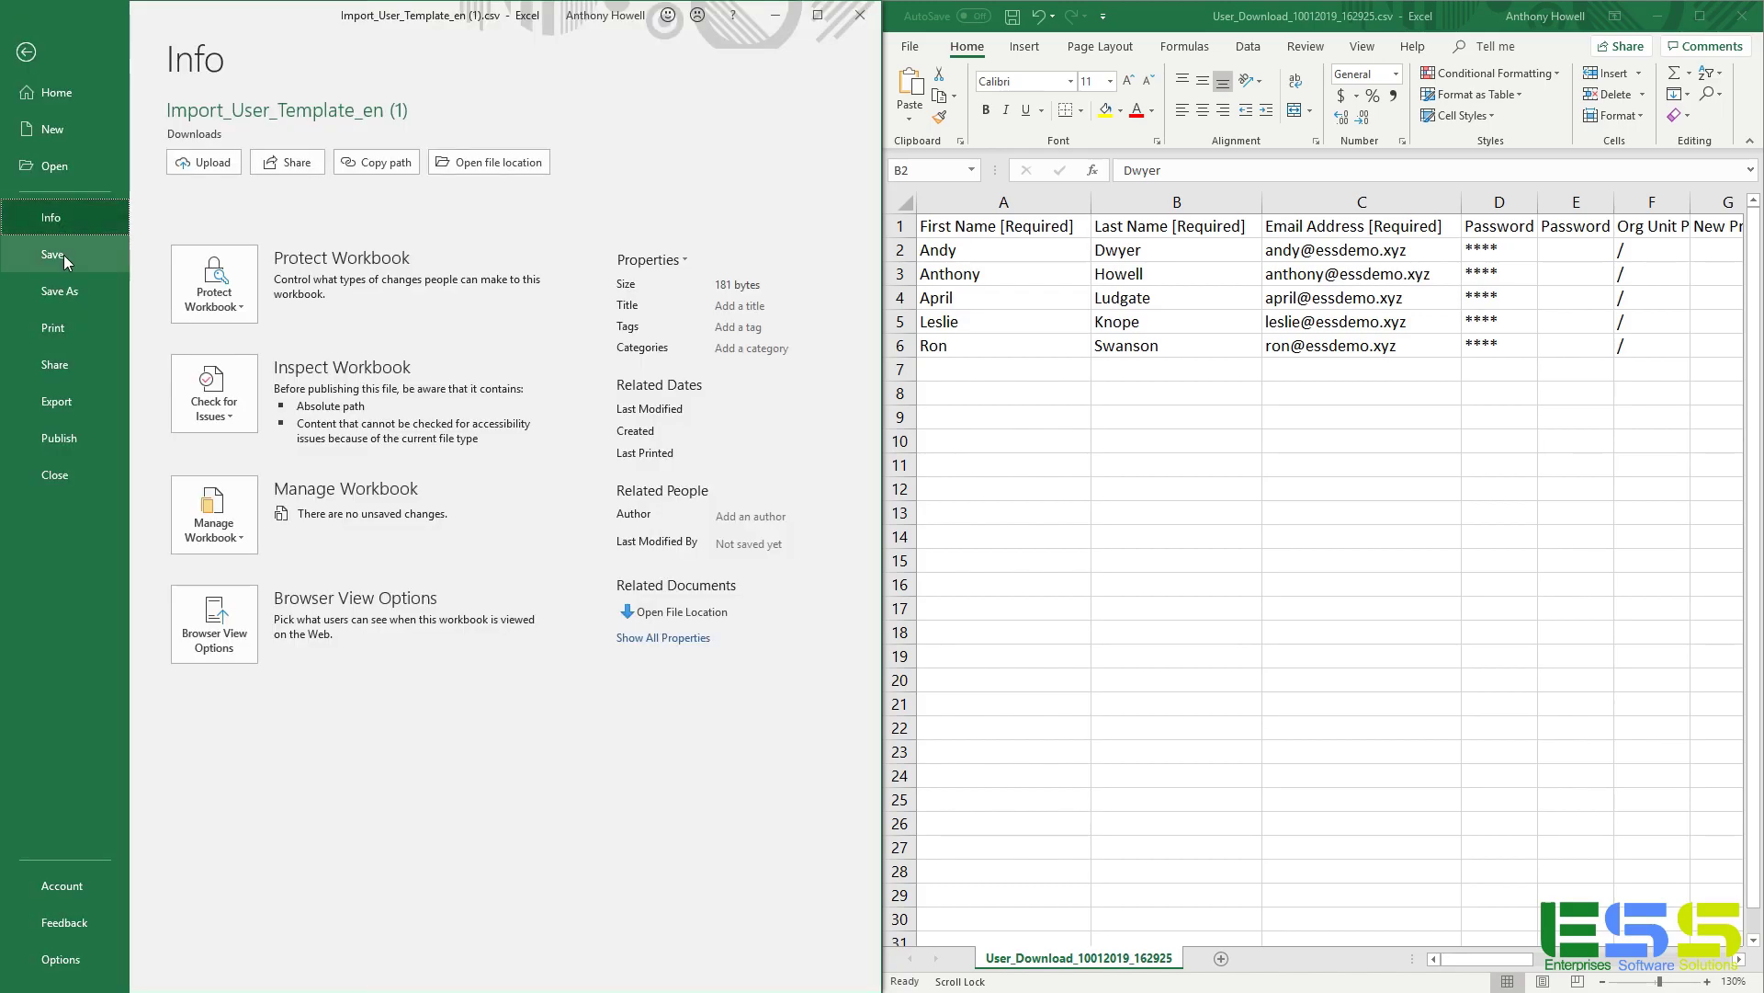
left_click(53, 254)
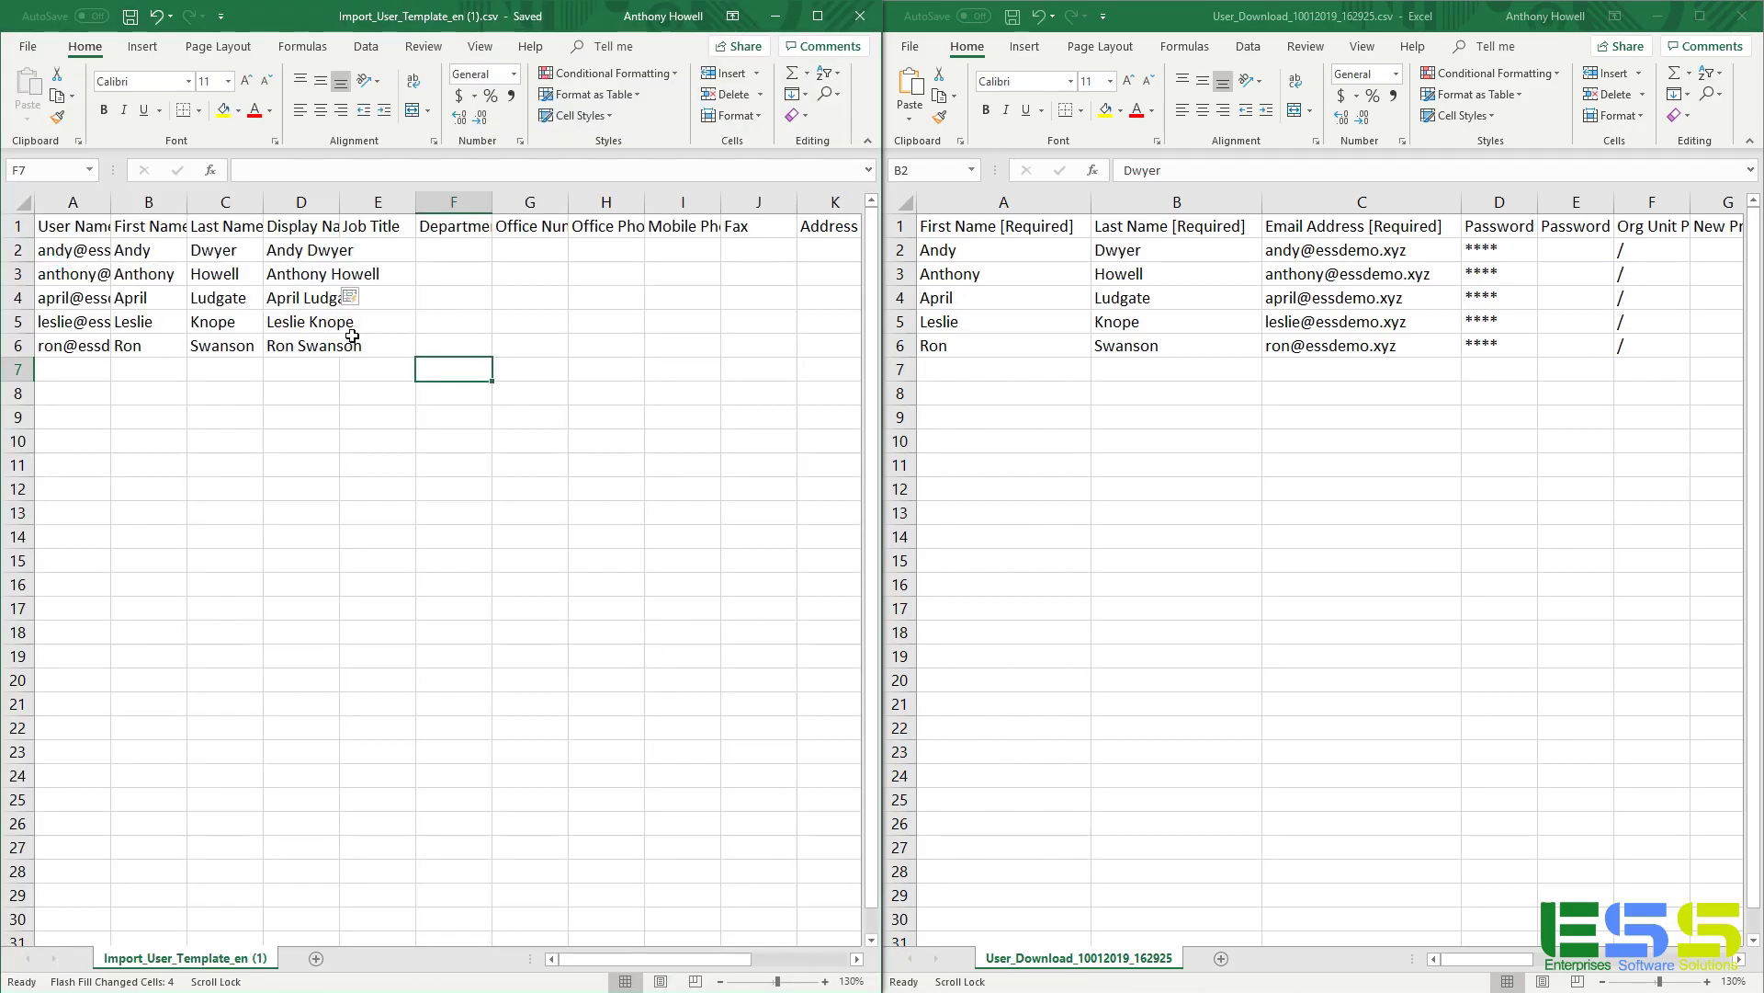
key("alt+Tab")
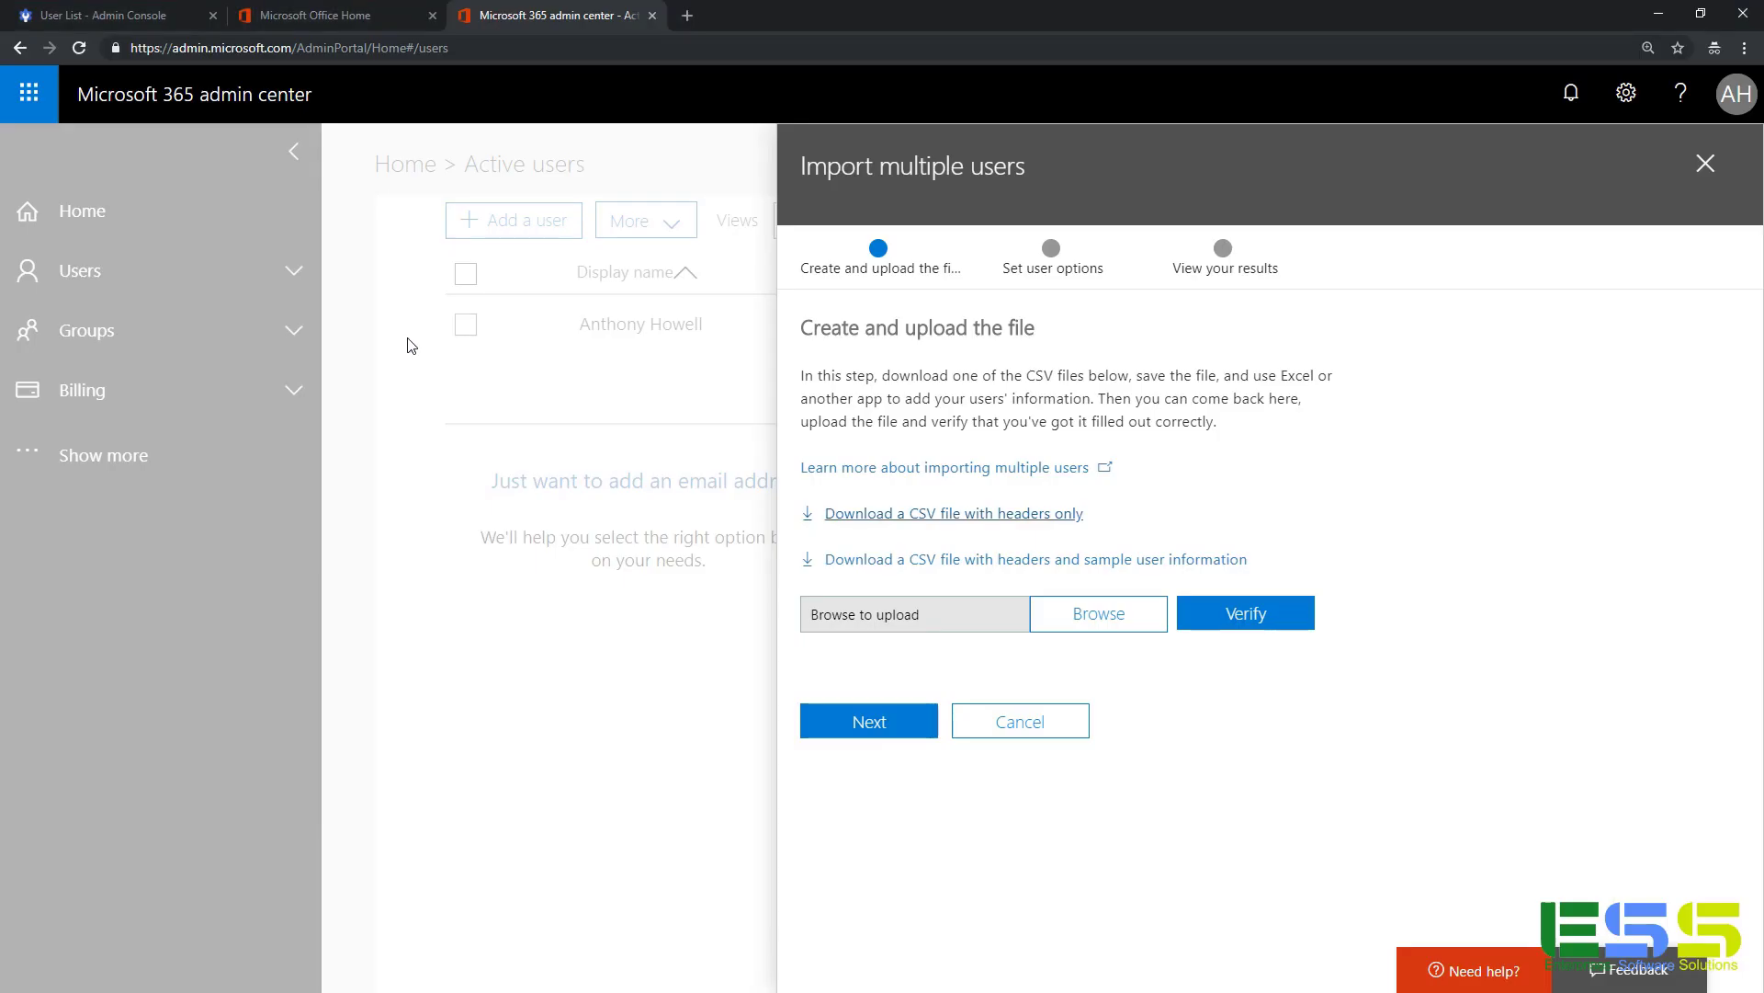
Step: Upload Import_User_Template_en (1).csv from Downloads and verify it reports 'Your file looks good.'
left_click(1102, 618)
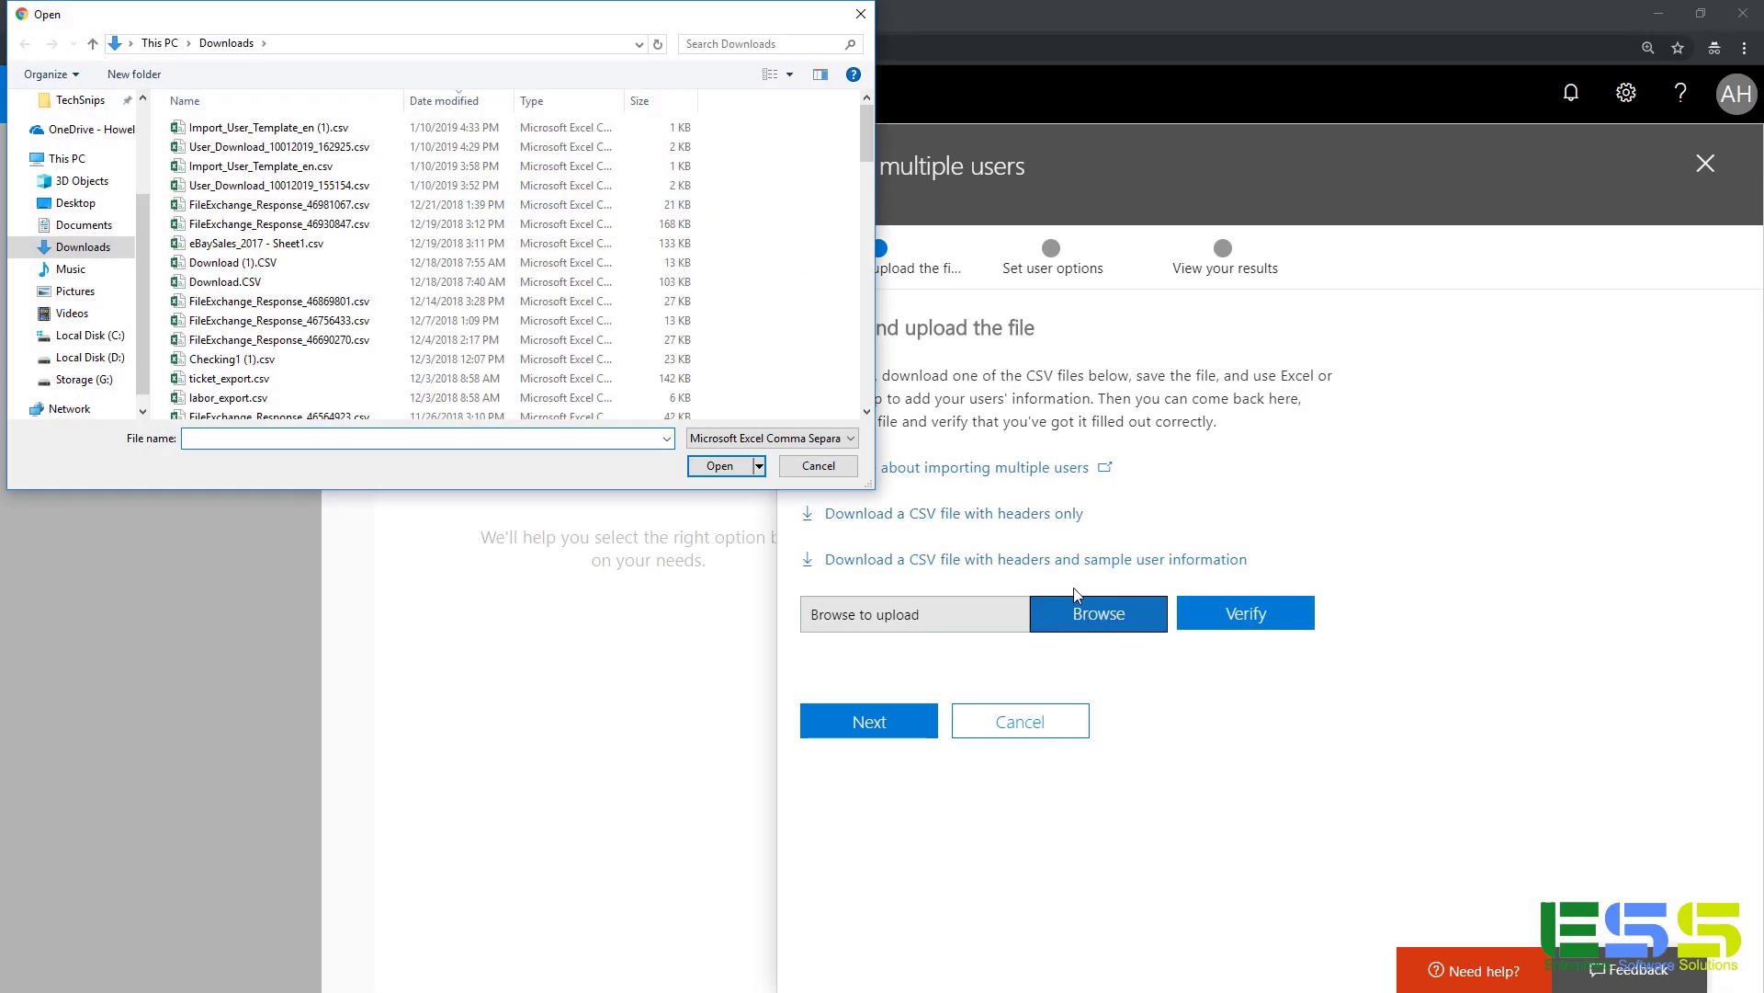
left_click(414, 135)
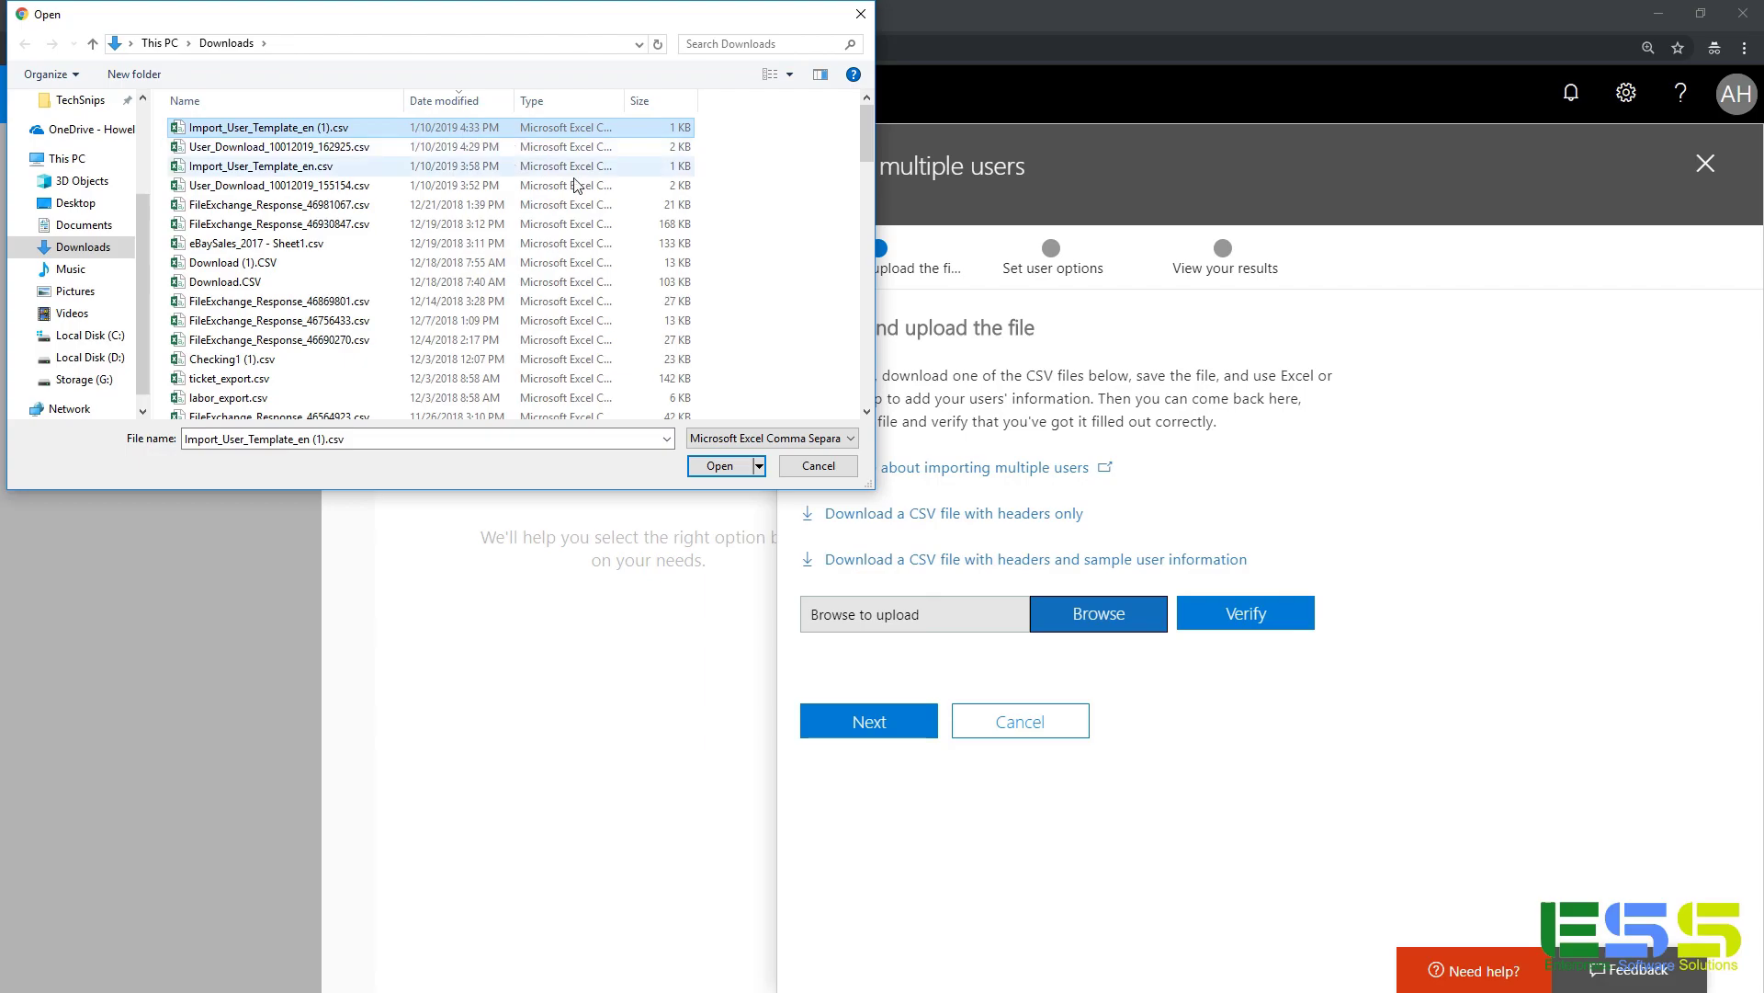
left_click(735, 473)
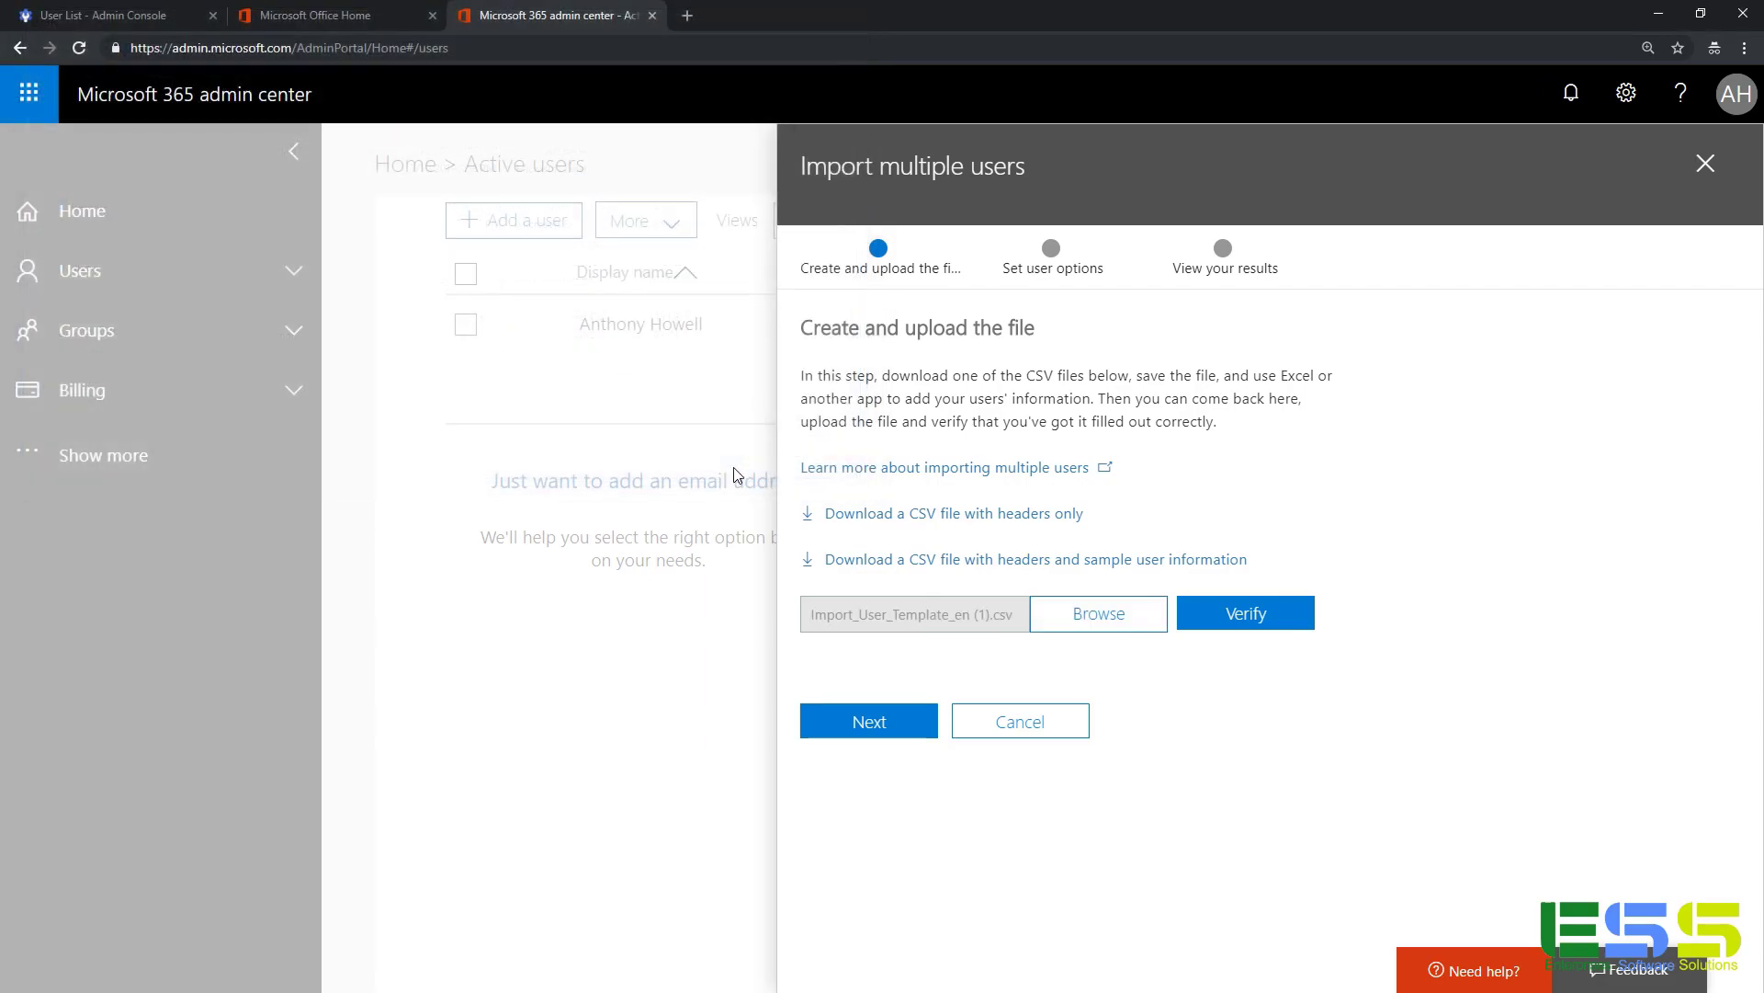
left_click(1242, 629)
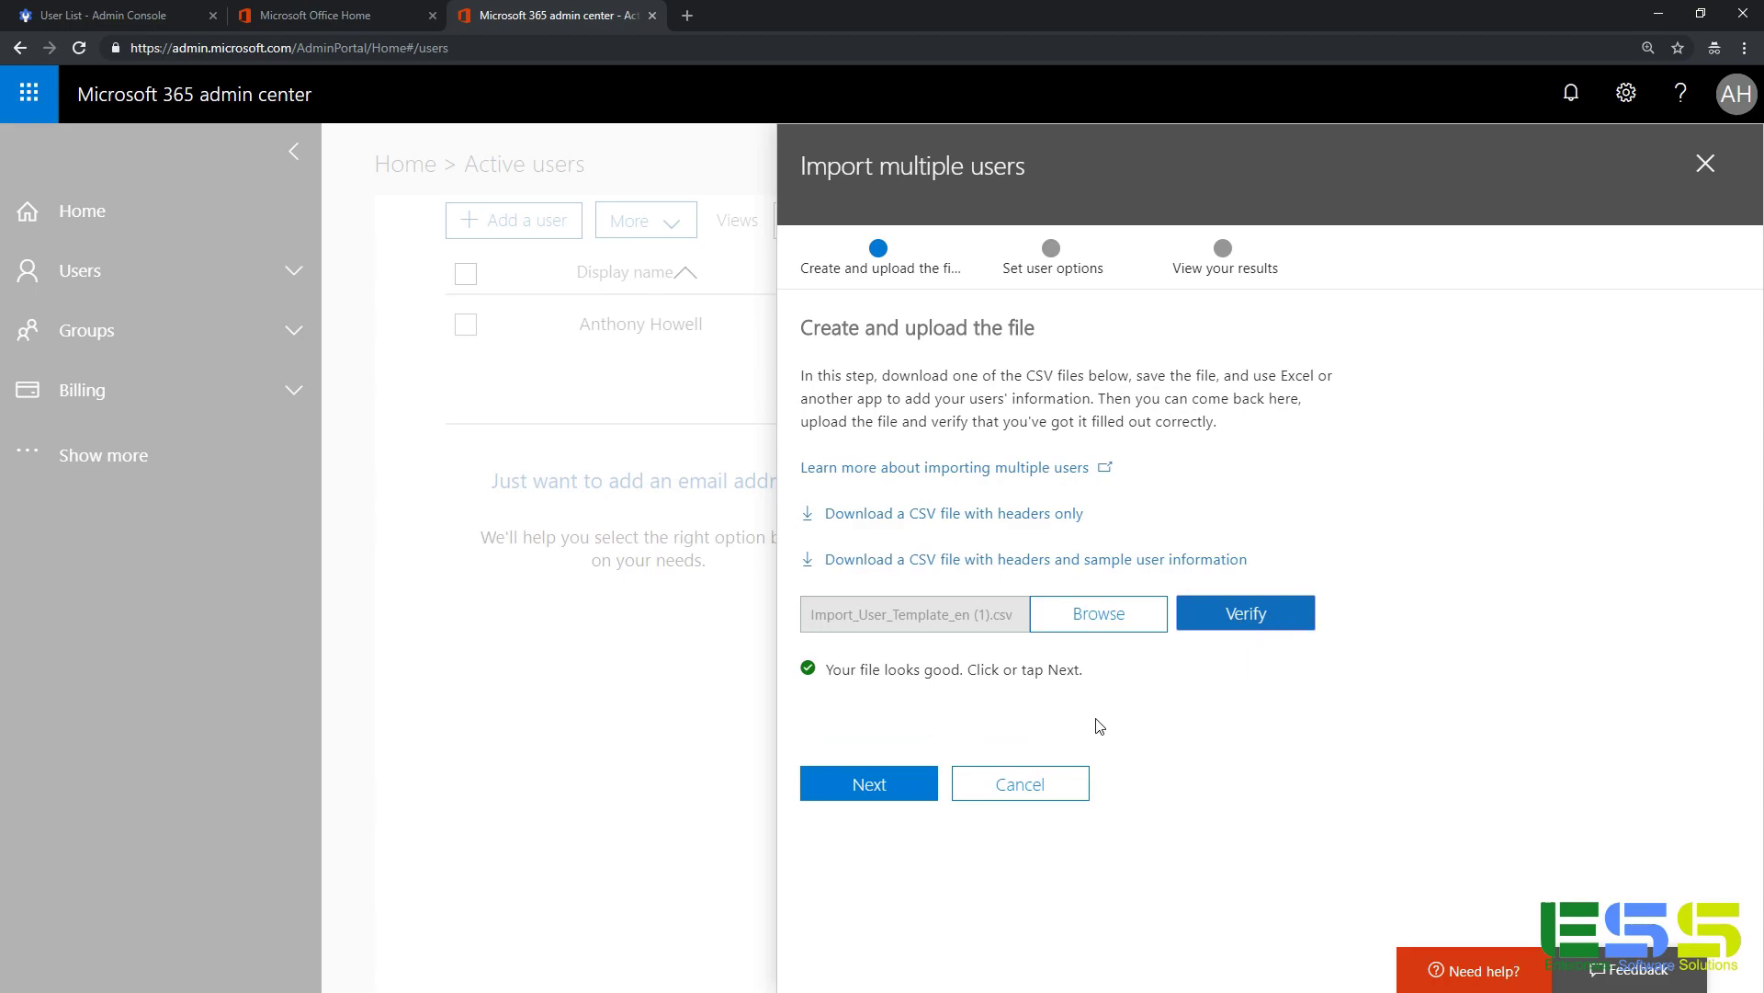
Step: Turn on the Office 365 Business Premium license for the imported users and run the import
left_click(864, 783)
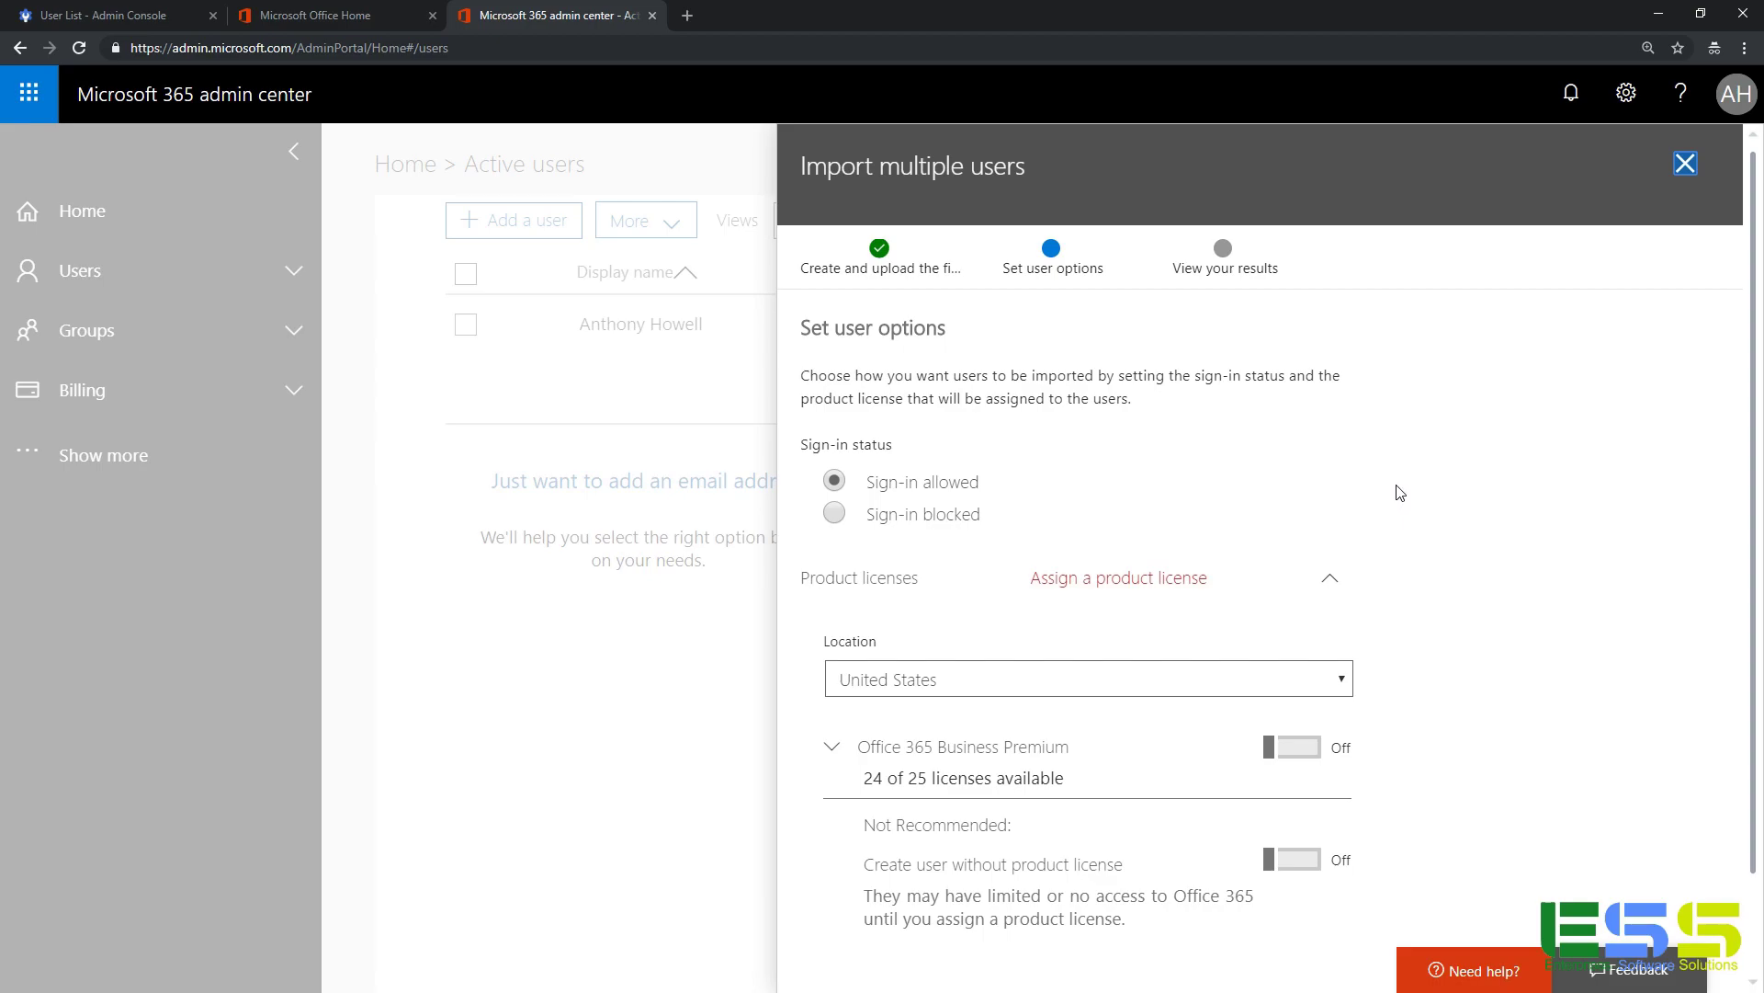
scroll(1420, 512, "down", 1)
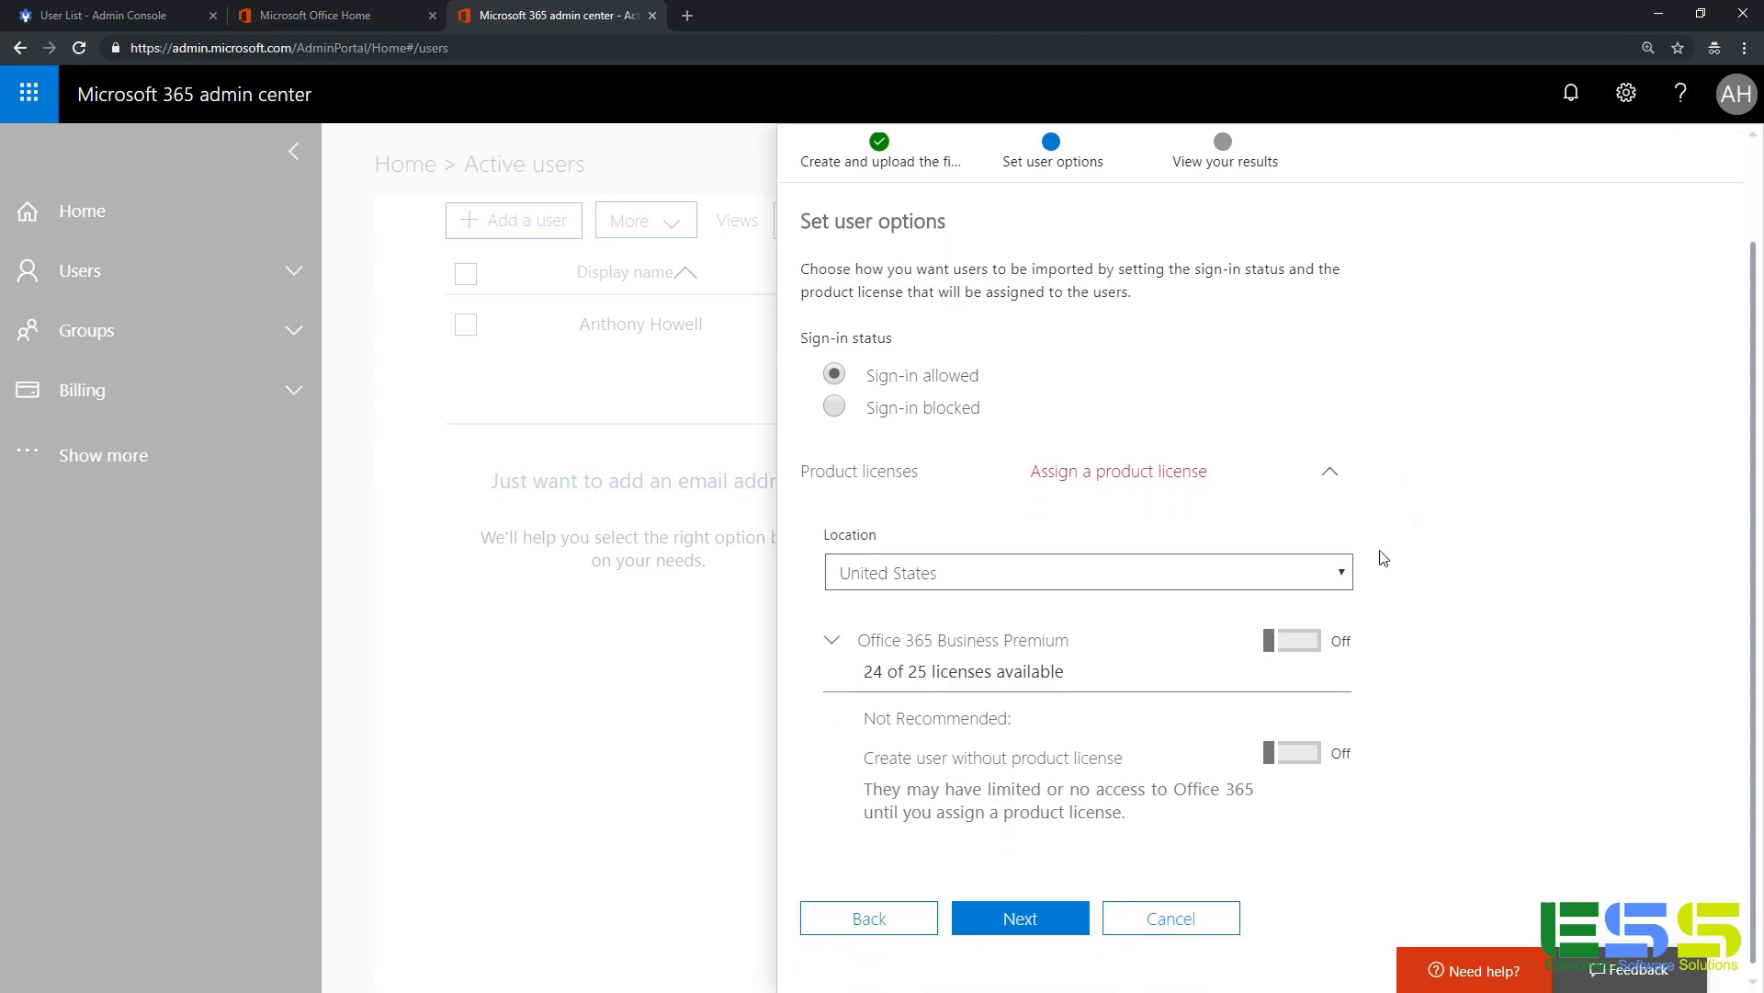
left_click(1296, 646)
scroll(1455, 616, "down", 2)
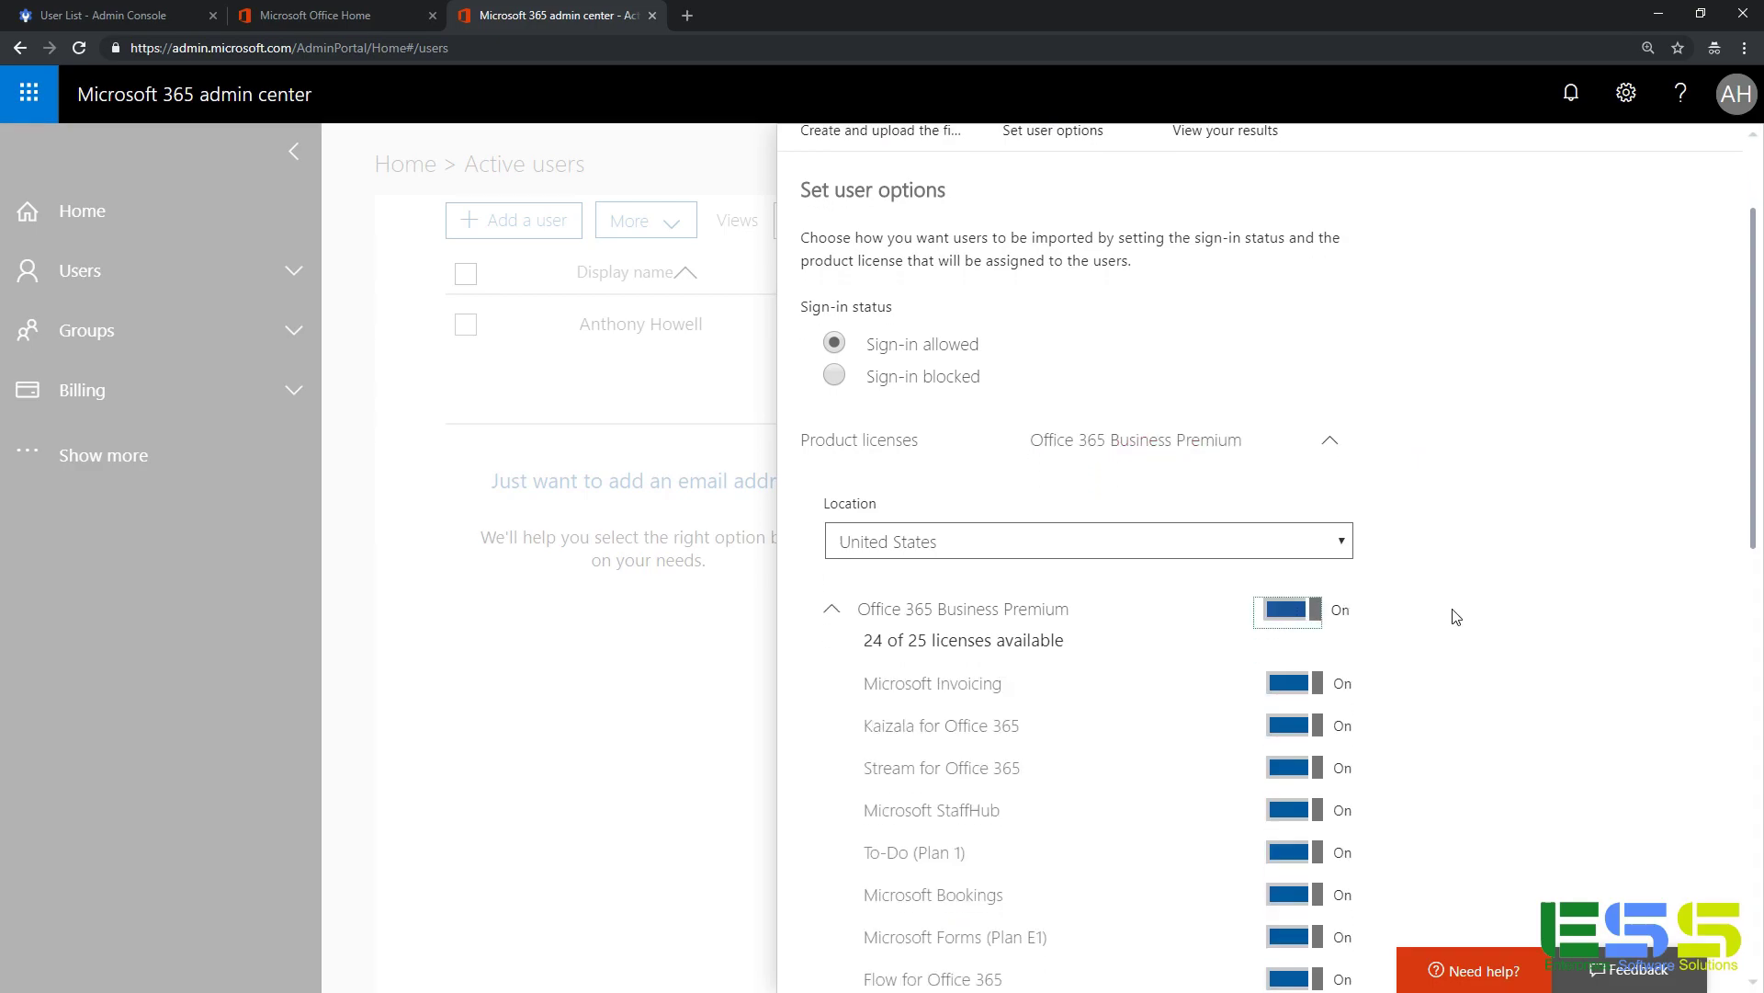
scroll(1457, 616, "down", 1)
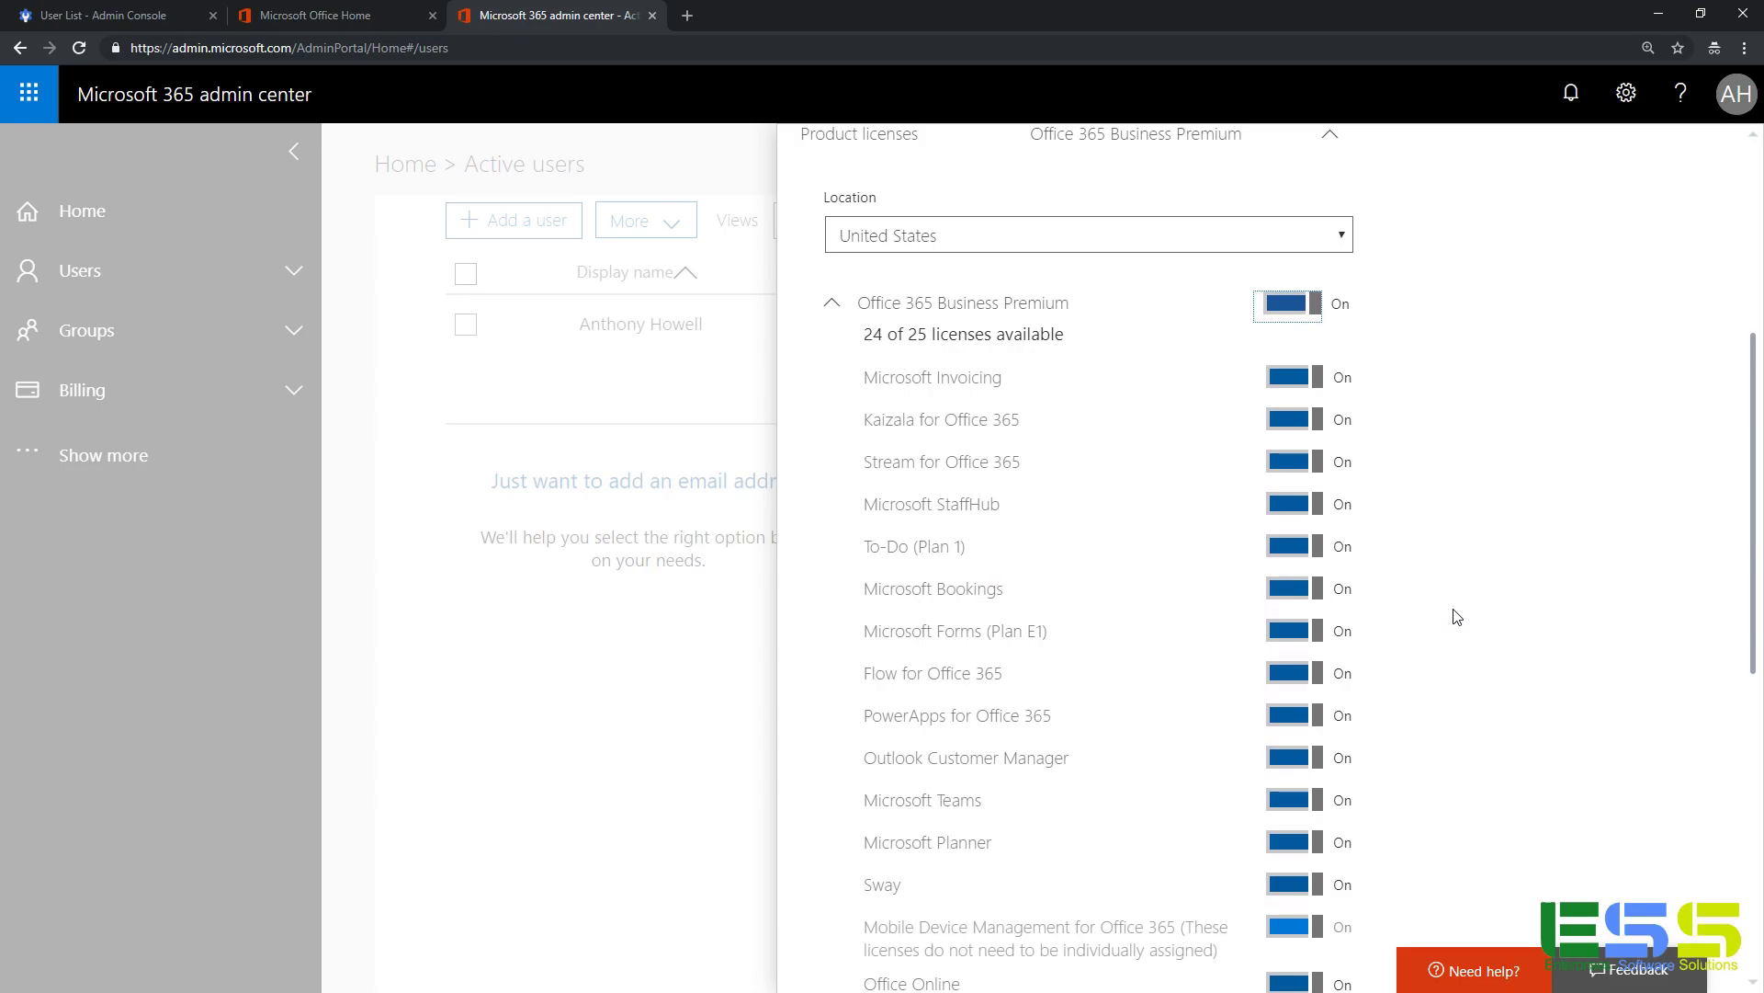
scroll(1475, 591, "down", 2)
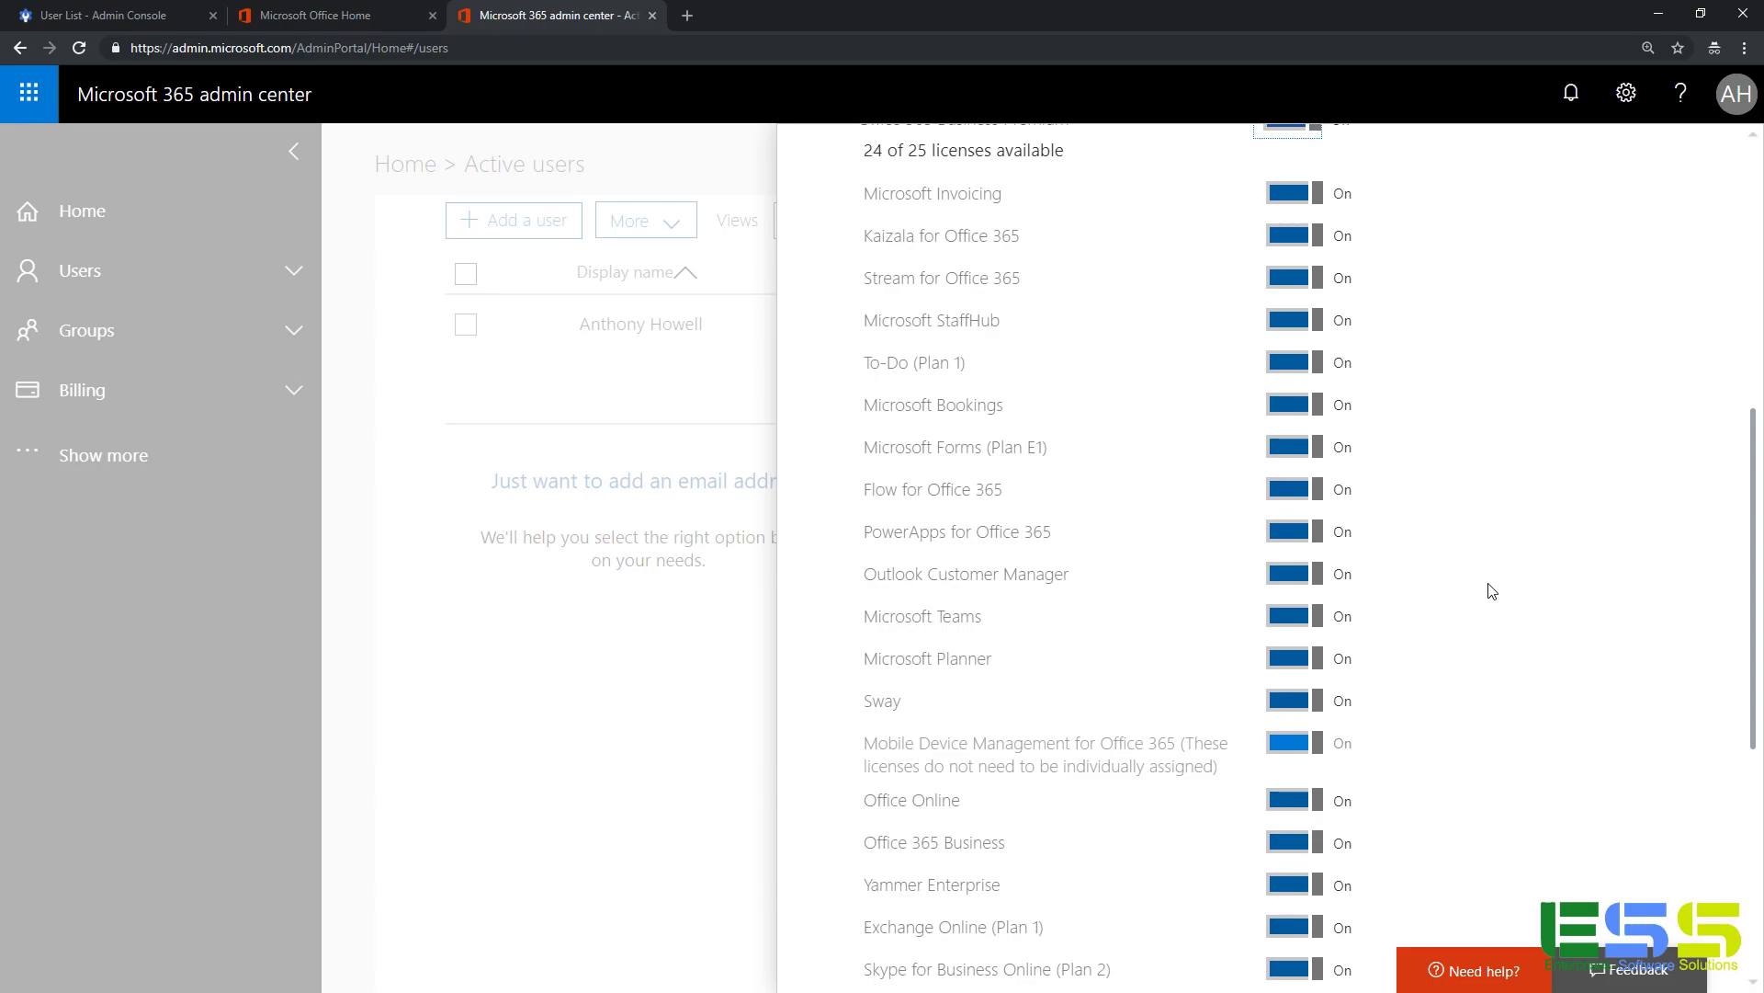
scroll(1489, 593, "down", 5)
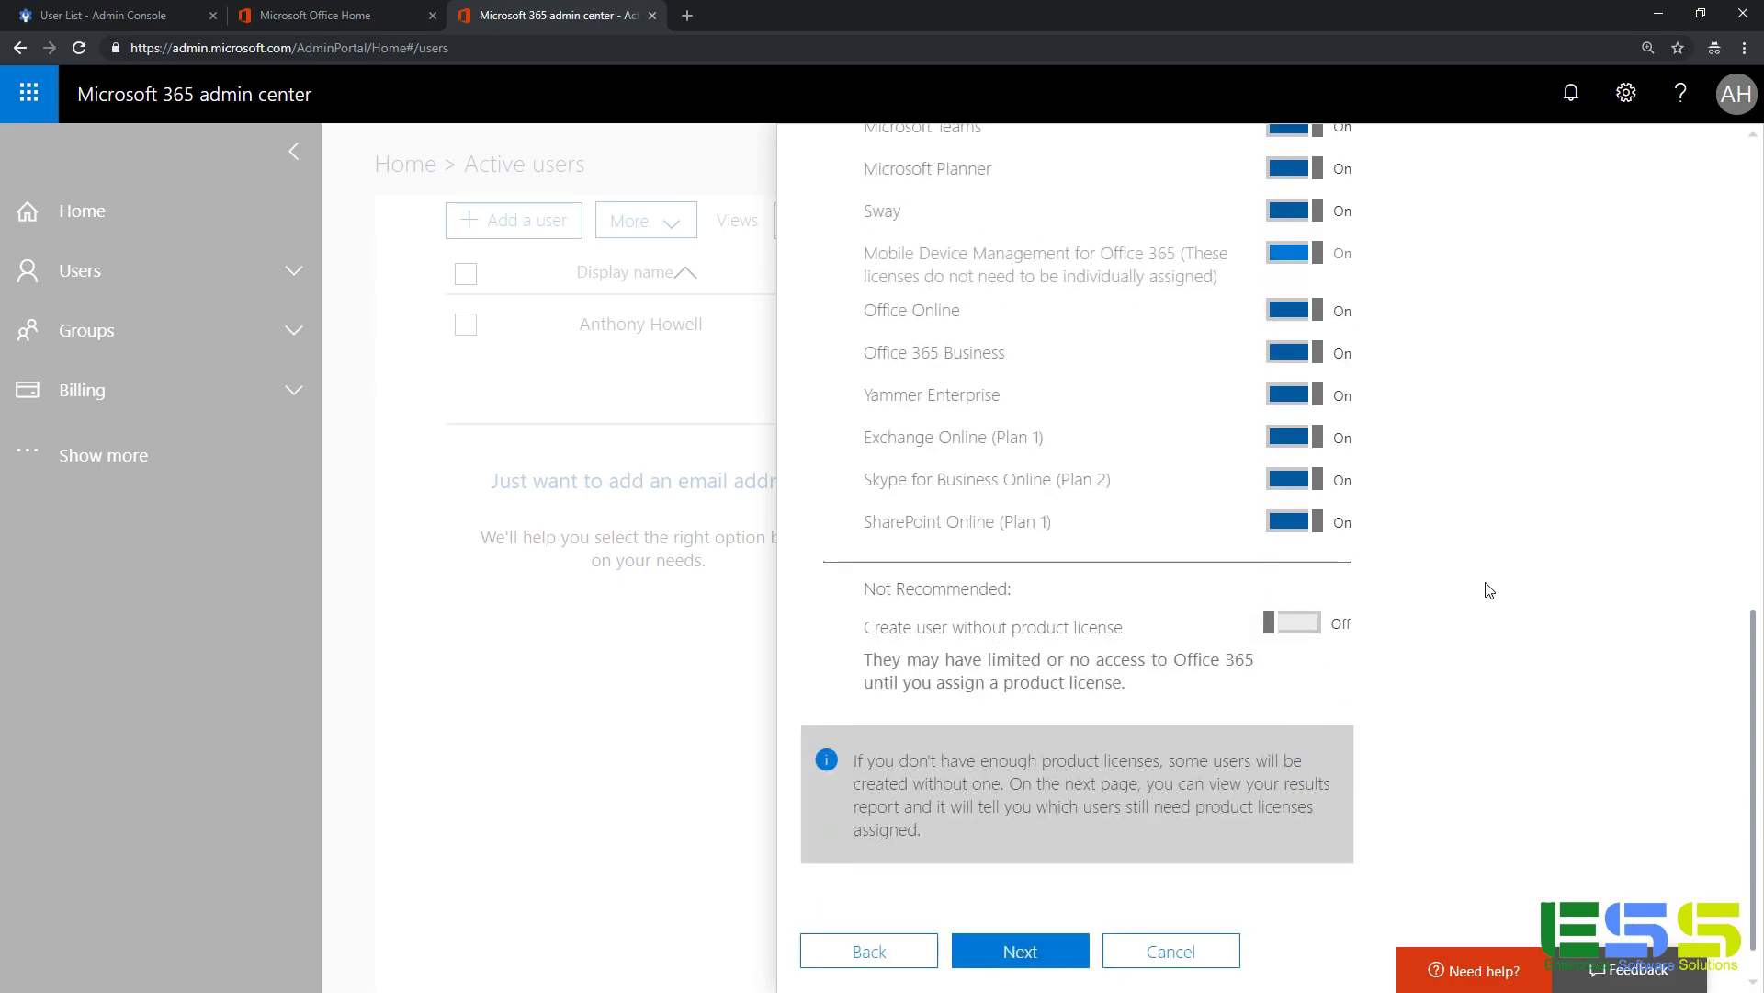
left_click(1017, 918)
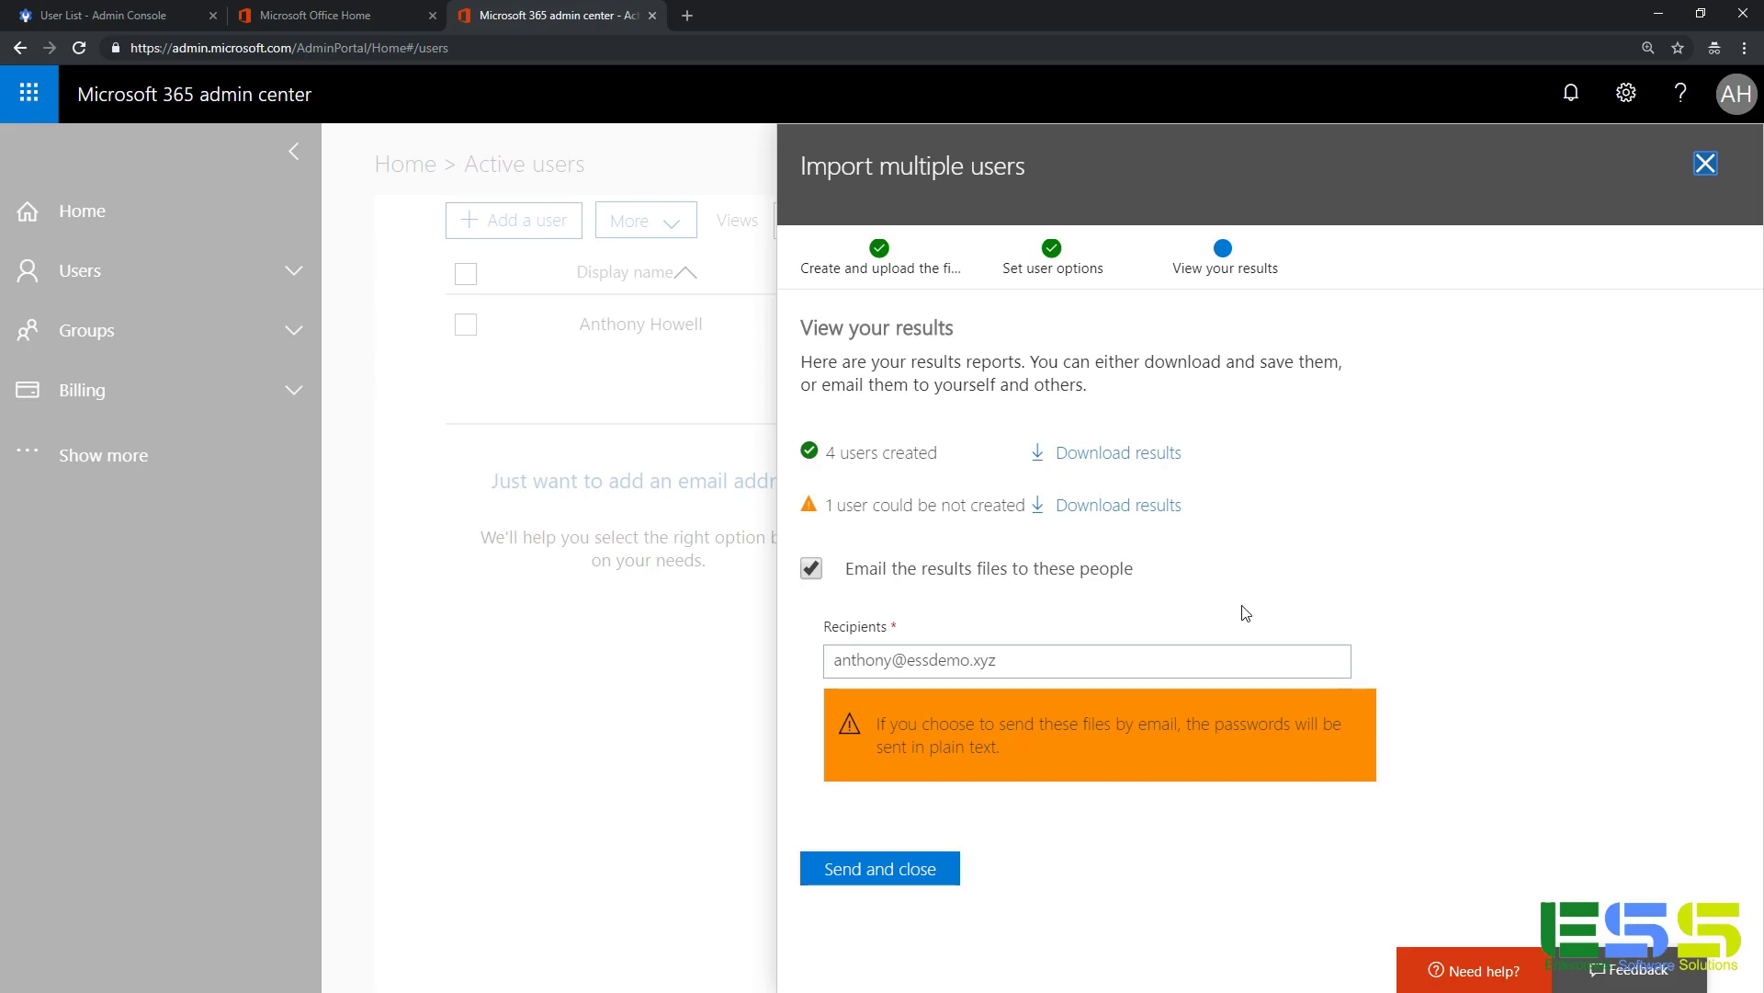
Step: Email the import results and close the panel, returning to the Active users list
left_click(873, 871)
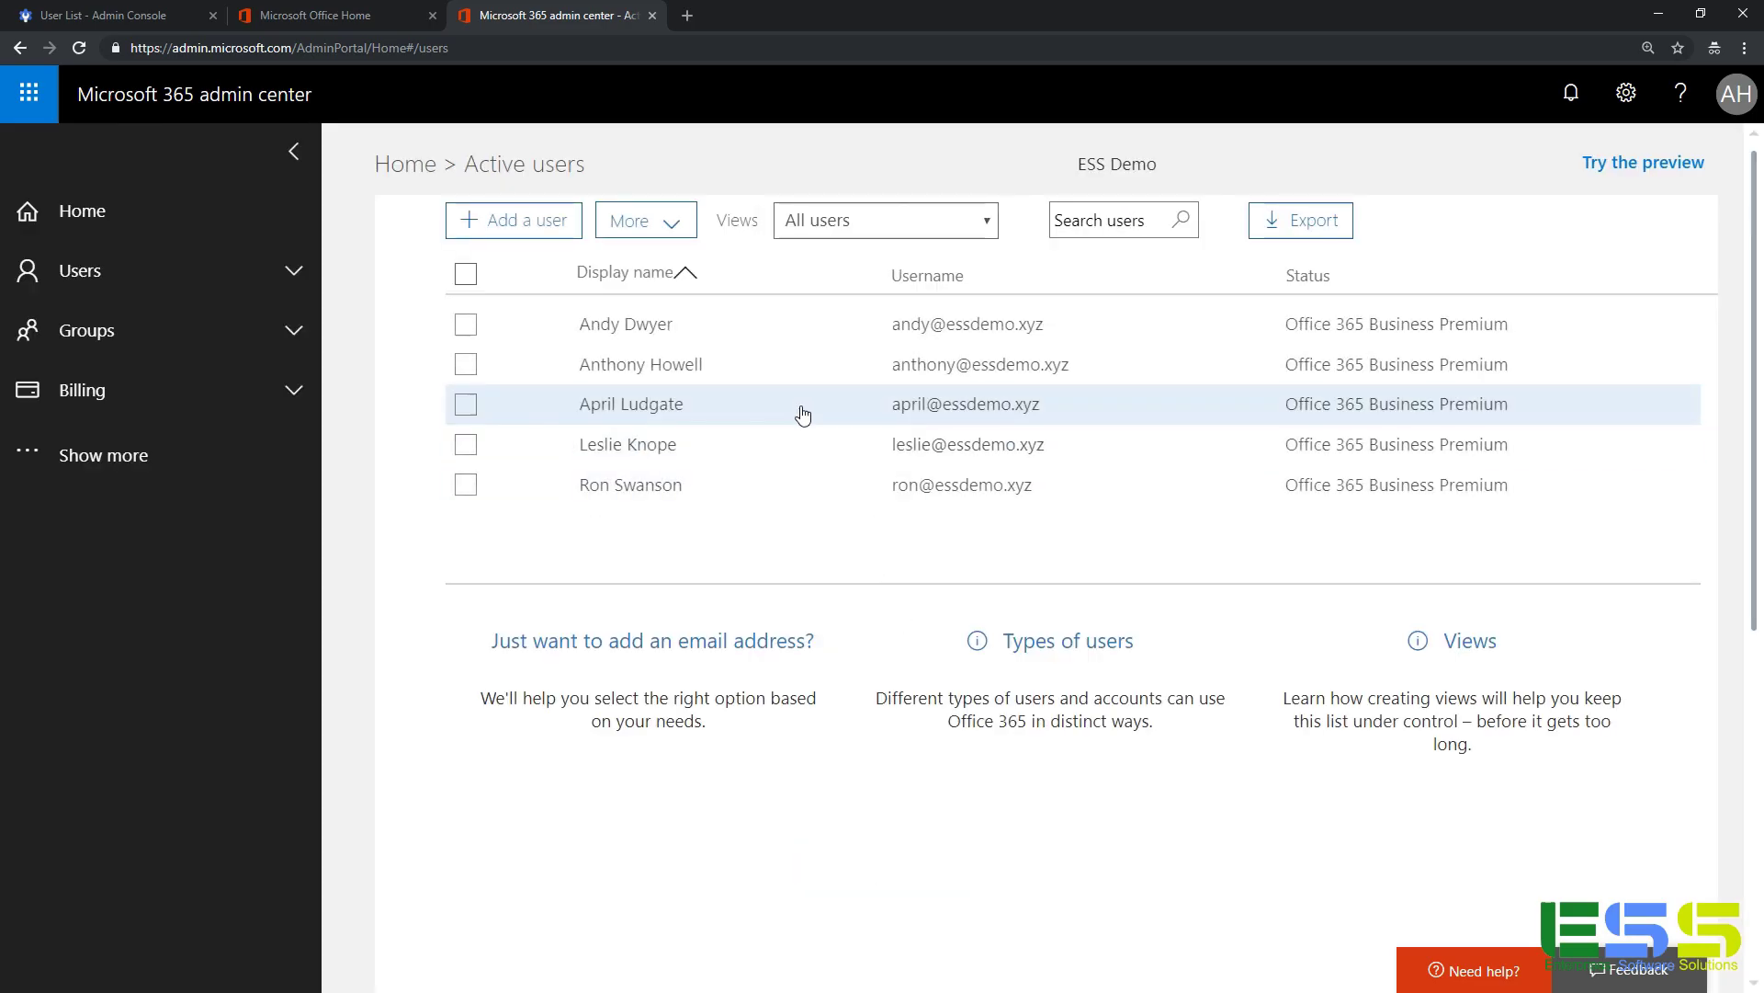